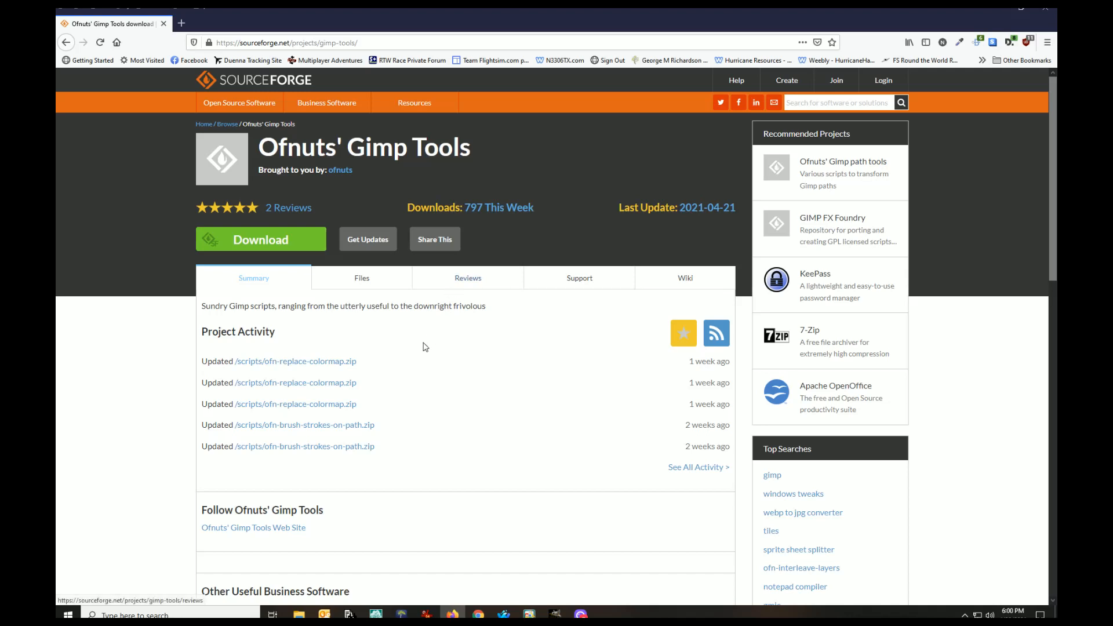
# Step: Download ofn-layer-aligner.zip from the scripts folder of the Gimp Tools project files and open it with WinZip
pyautogui.click(363, 281)
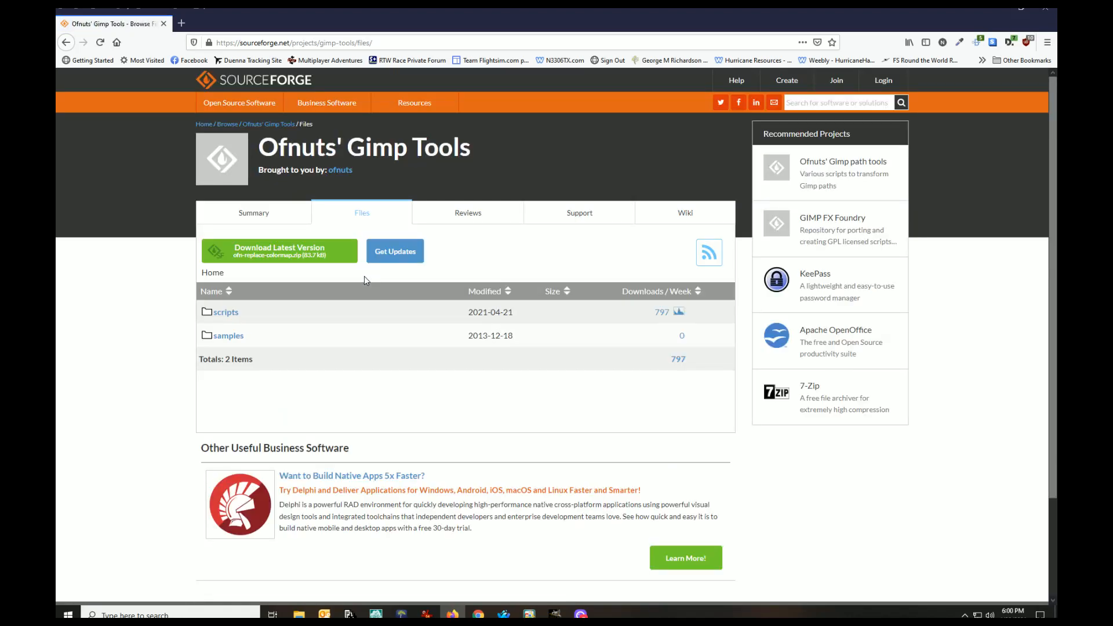
pyautogui.click(228, 313)
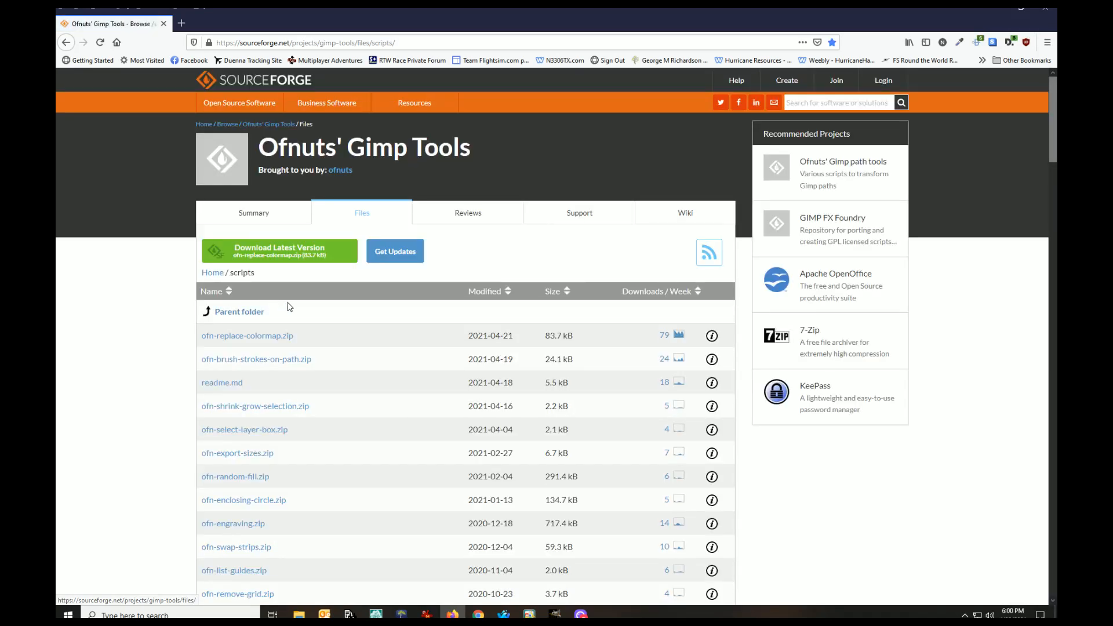
pyautogui.scroll(-12, 325, 372)
pyautogui.scroll(-12, 183, 386)
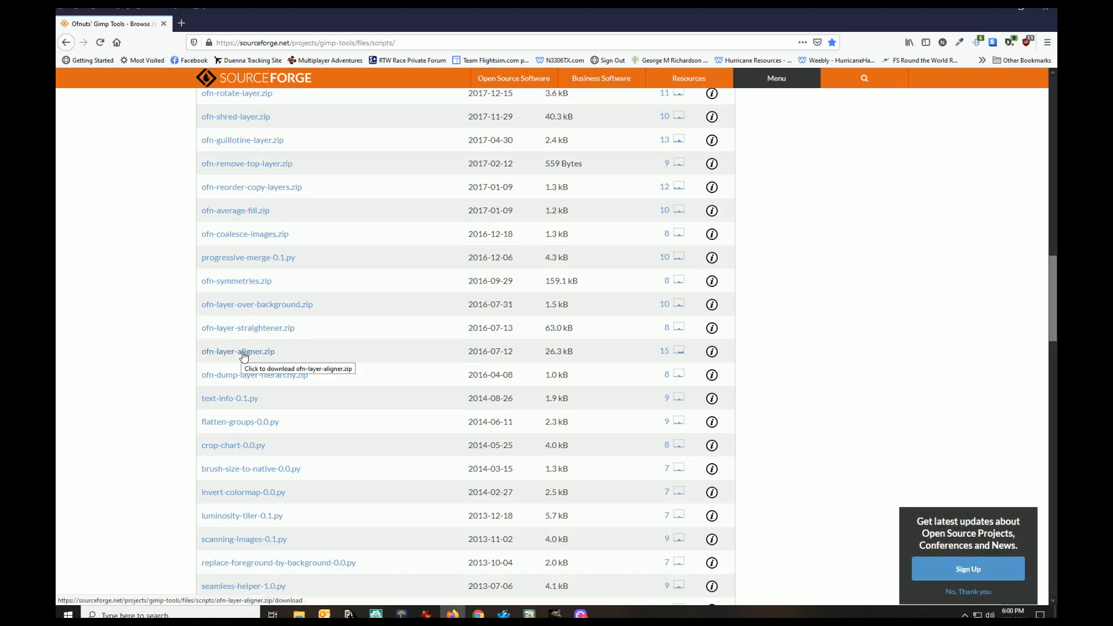
pyautogui.click(259, 352)
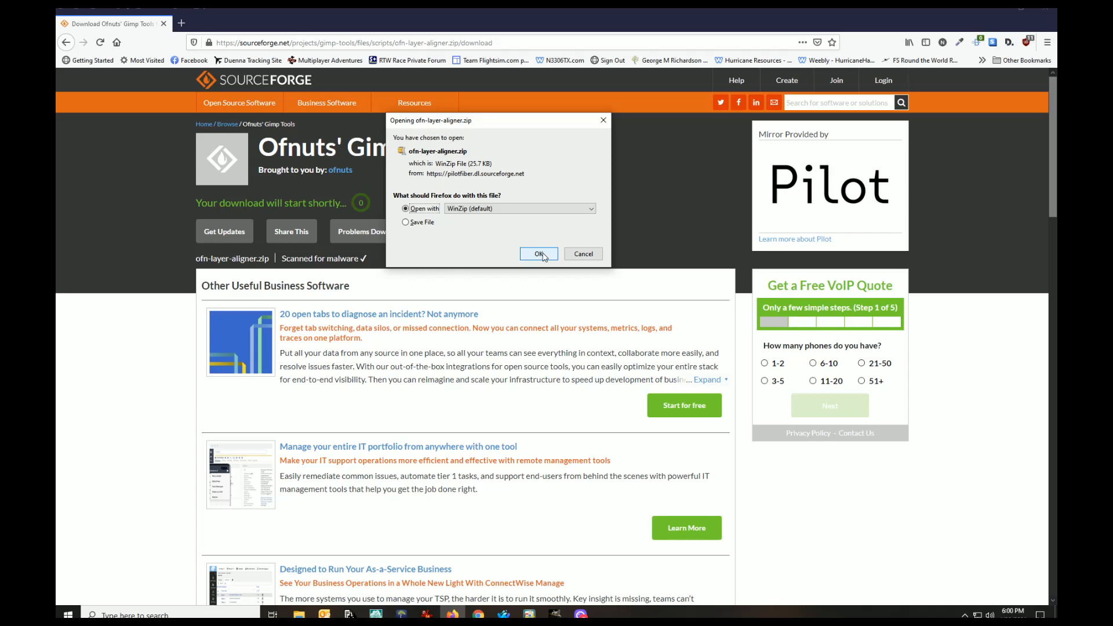
pyautogui.click(542, 256)
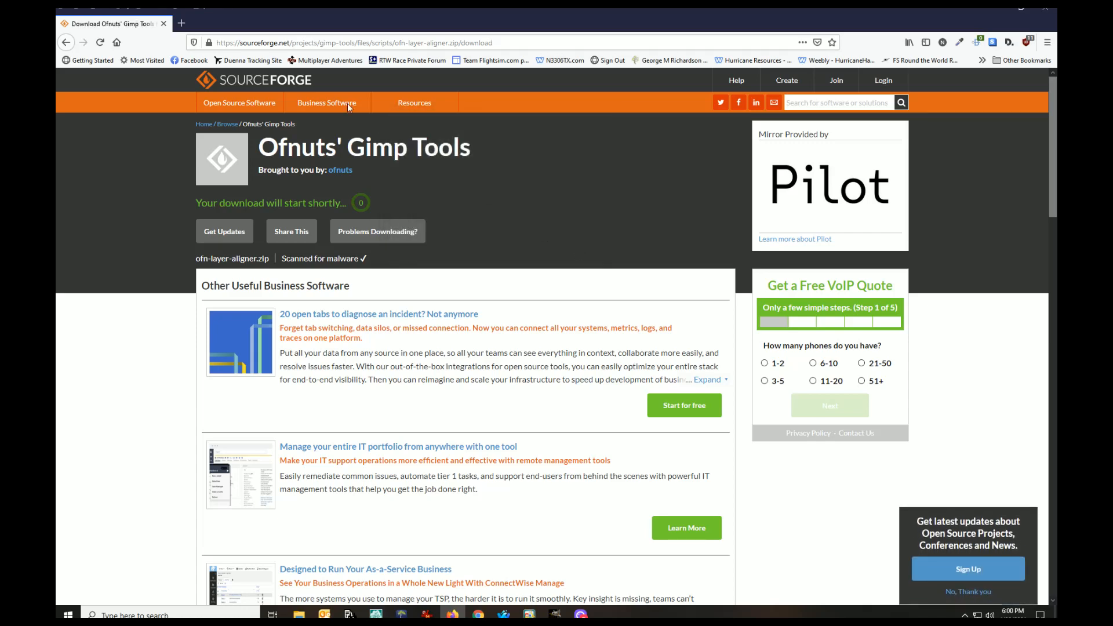
# Step: Switch to GIMP and locate the plug-in's Realign command among the layer commands
pyautogui.hotkey('alt', 'Tab')
pyautogui.hotkey('alt', 'Tab')
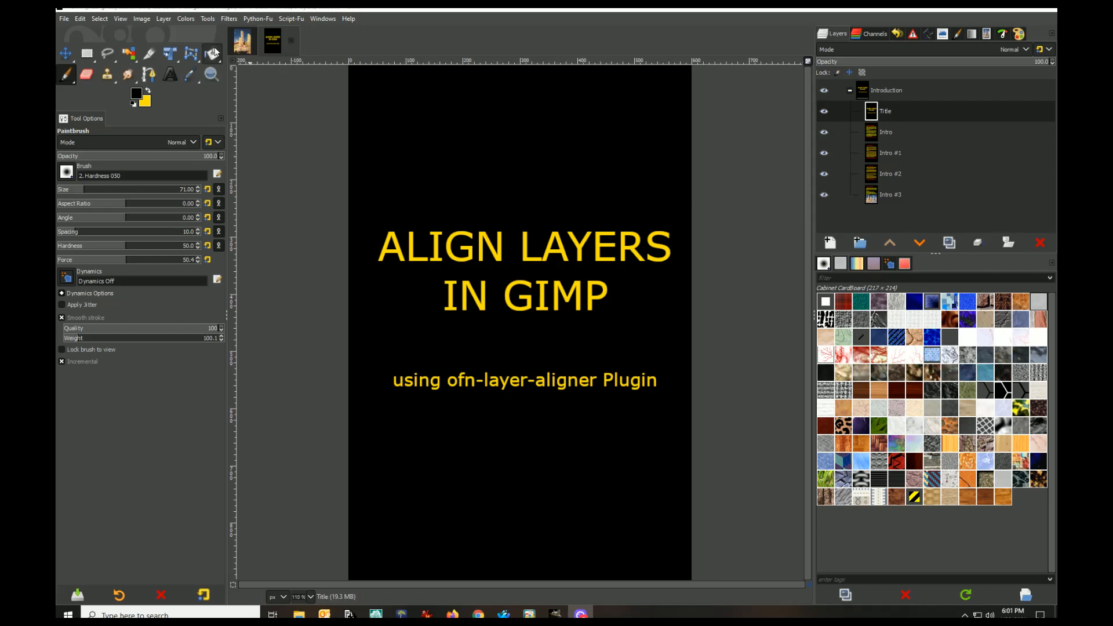
pyautogui.click(163, 19)
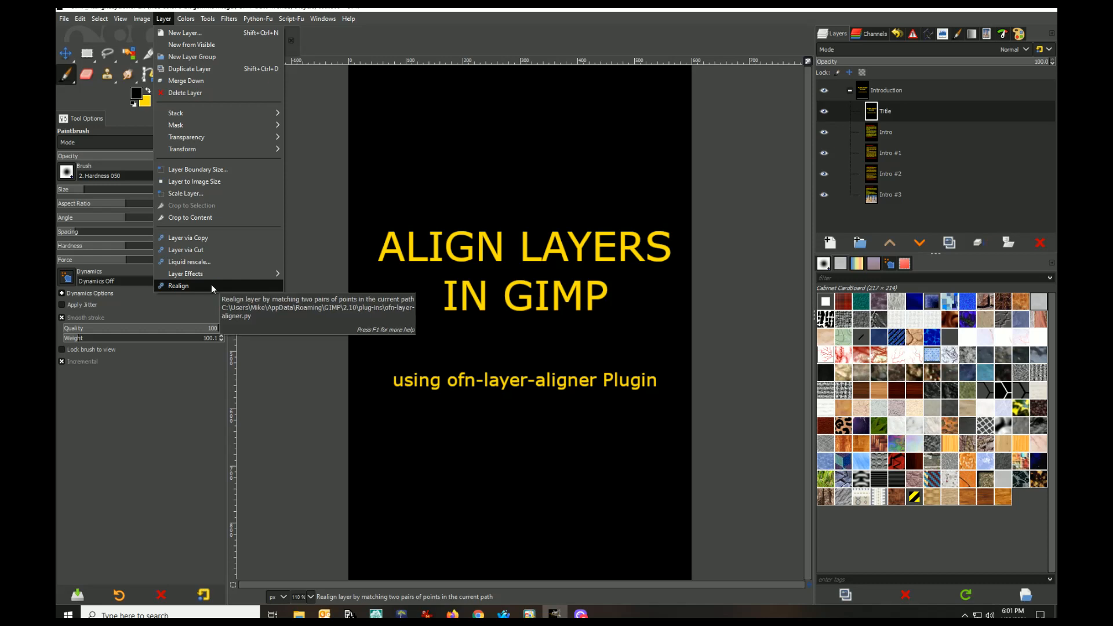
pyautogui.click(167, 21)
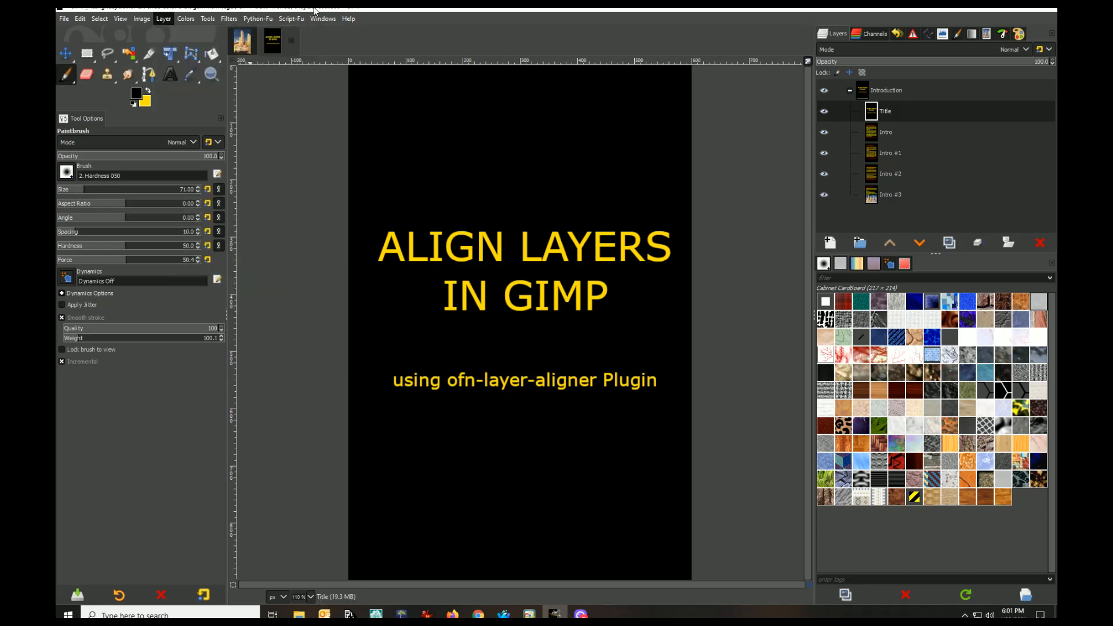
pyautogui.click(186, 19)
pyautogui.press('Escape')
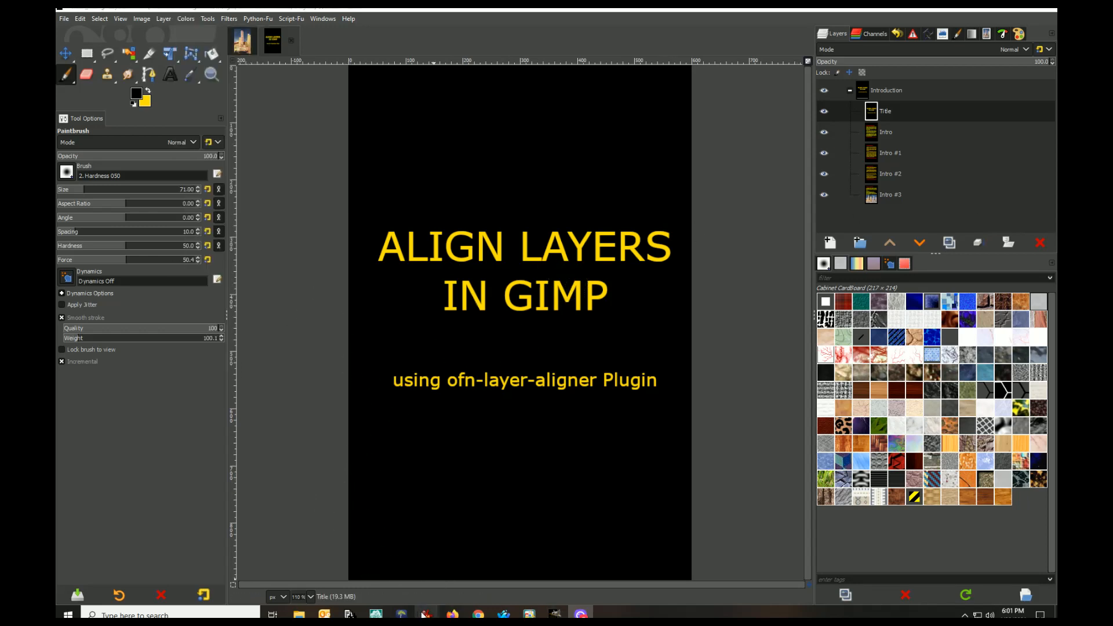
# Step: Switch to ImageToRealignTo.jpg in IrfanView and check its current pixel size in the image properties
pyautogui.moveTo(430, 614)
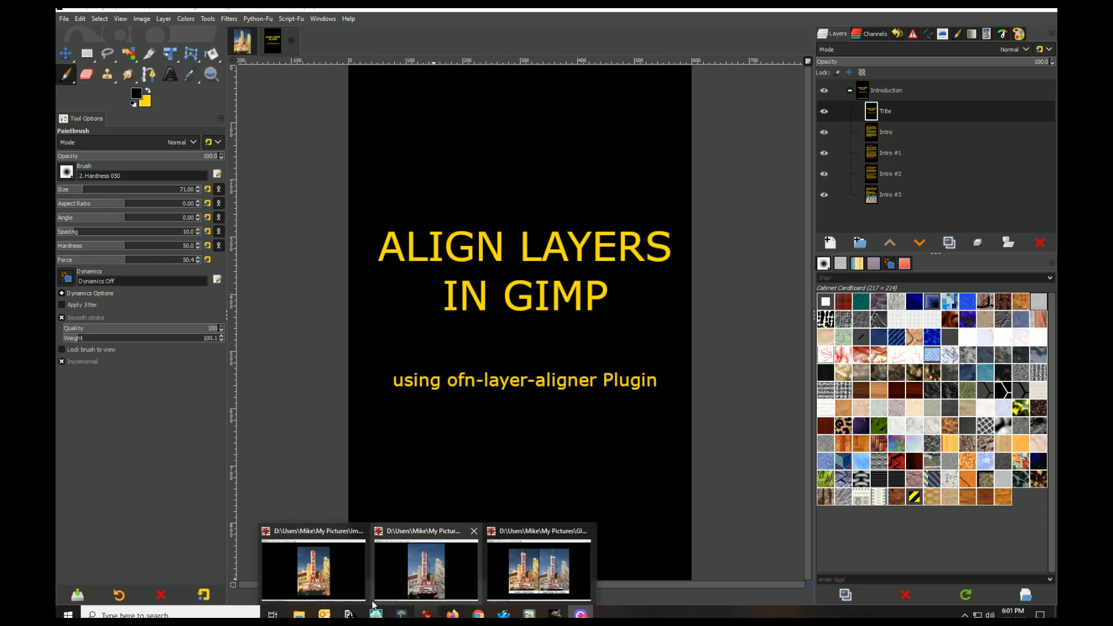
pyautogui.click(323, 588)
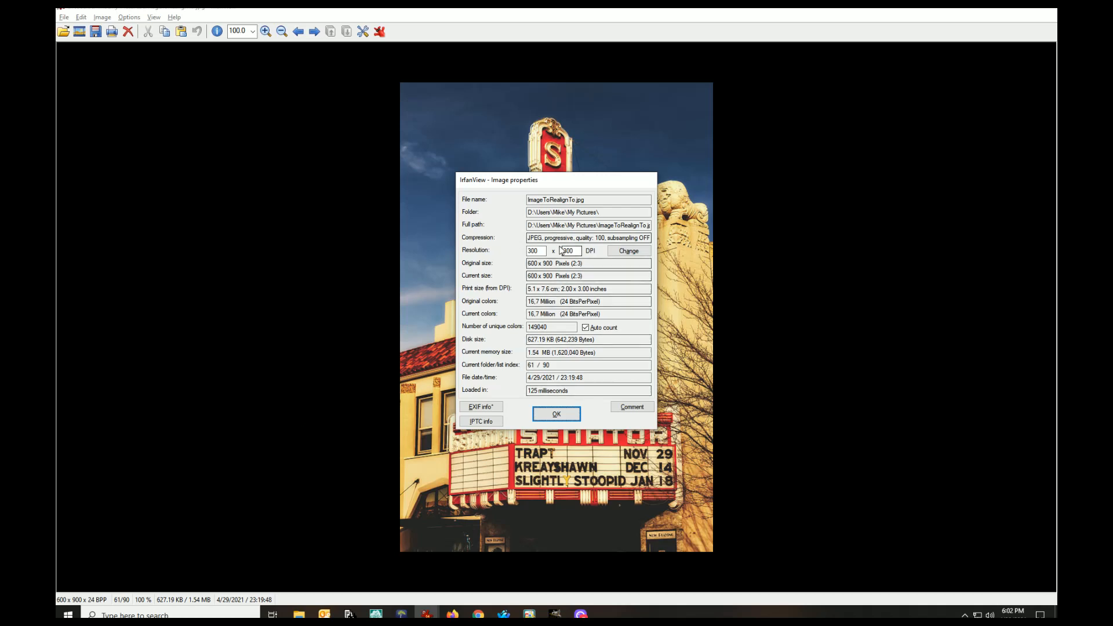
pyautogui.moveTo(591, 276); pyautogui.dragTo(528, 276)
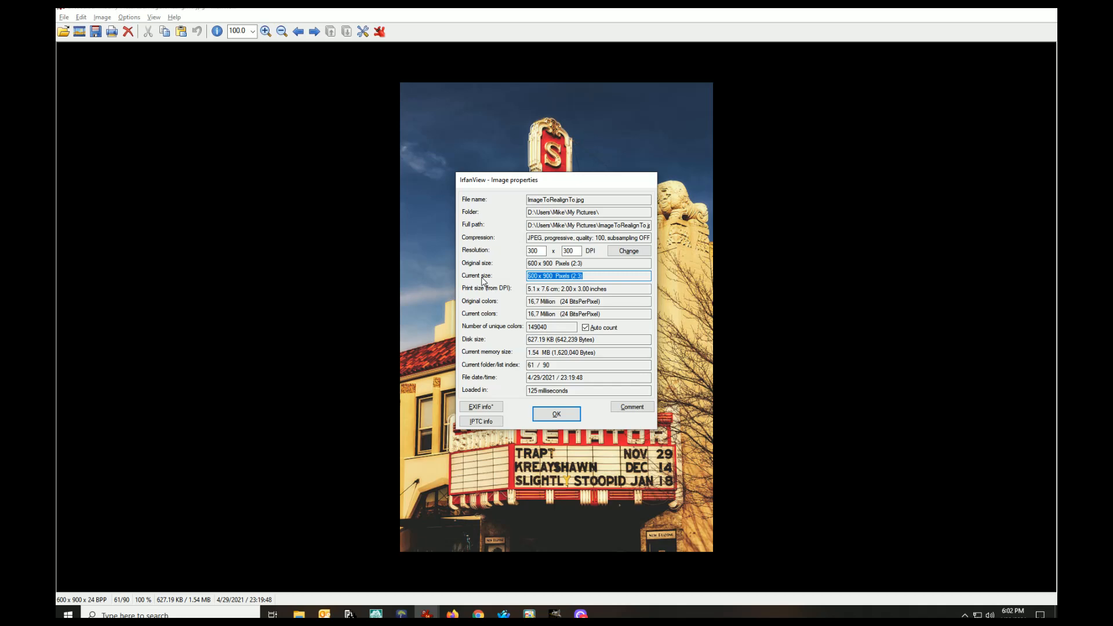
# Step: Switch to the IrfanView window of ImageToRealign.jpg and check that image's size in its properties
pyautogui.hotkey('alt', 'Tab')
pyautogui.hotkey('alt', 'Tab')
pyautogui.hotkey('alt', 'Tab')
pyautogui.hotkey('alt', 'Tab')
pyautogui.hotkey('alt', 'Tab')
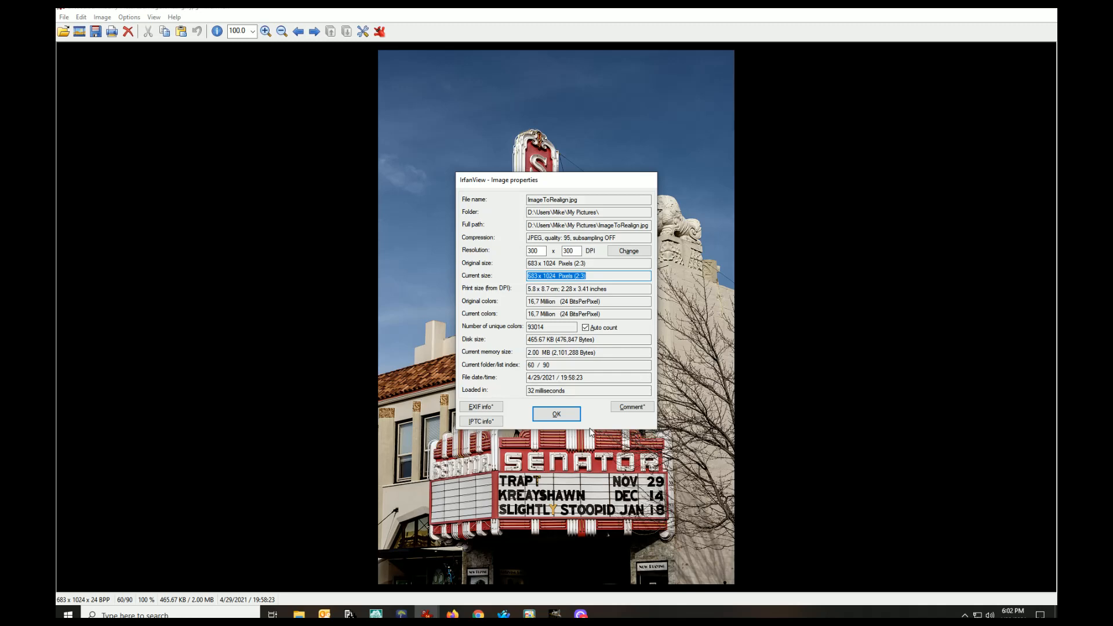
# Step: Switch back to GIMP, bring up the two-layer theatre image and make the ImageToRealign.jpg layer visible
pyautogui.hotkey('alt', 'Tab')
pyautogui.hotkey('alt', 'Tab')
pyautogui.hotkey('alt', 'Tab')
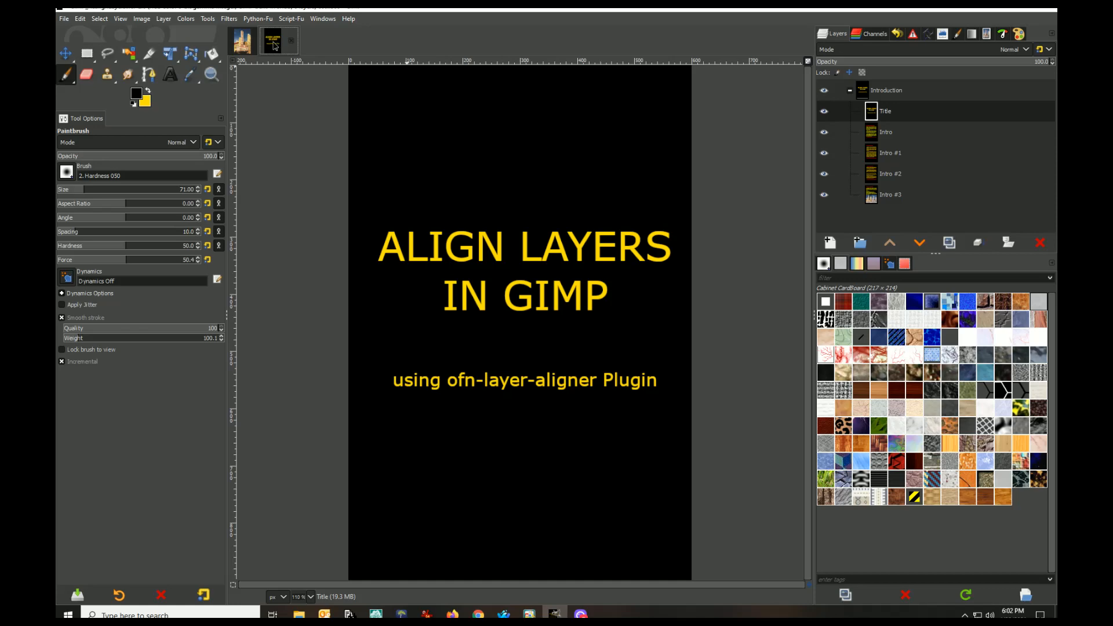
pyautogui.click(244, 42)
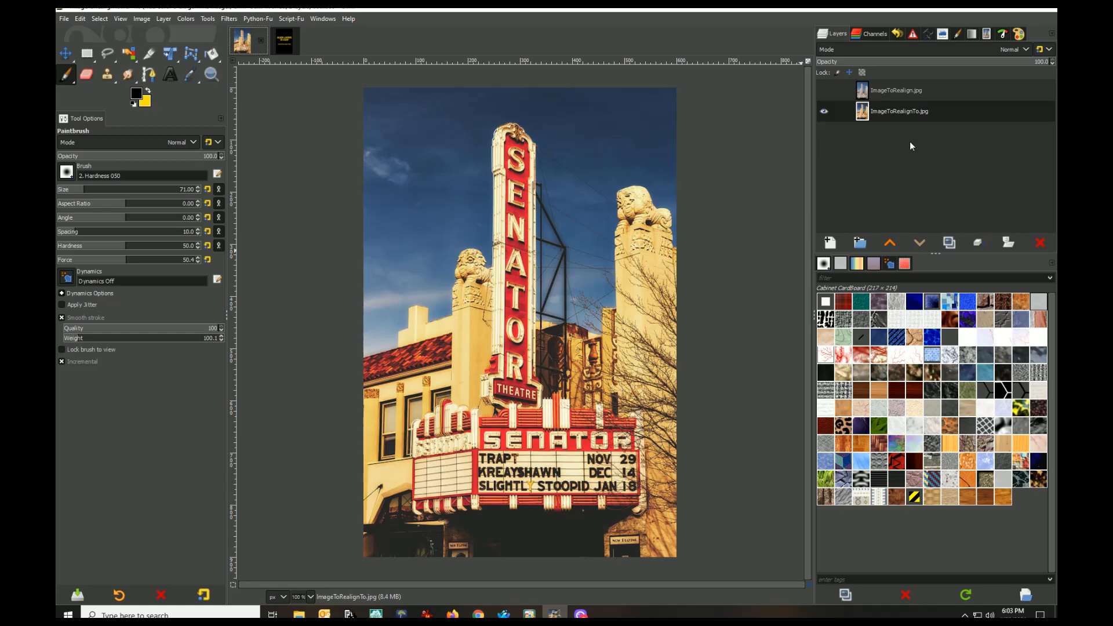
pyautogui.click(825, 90)
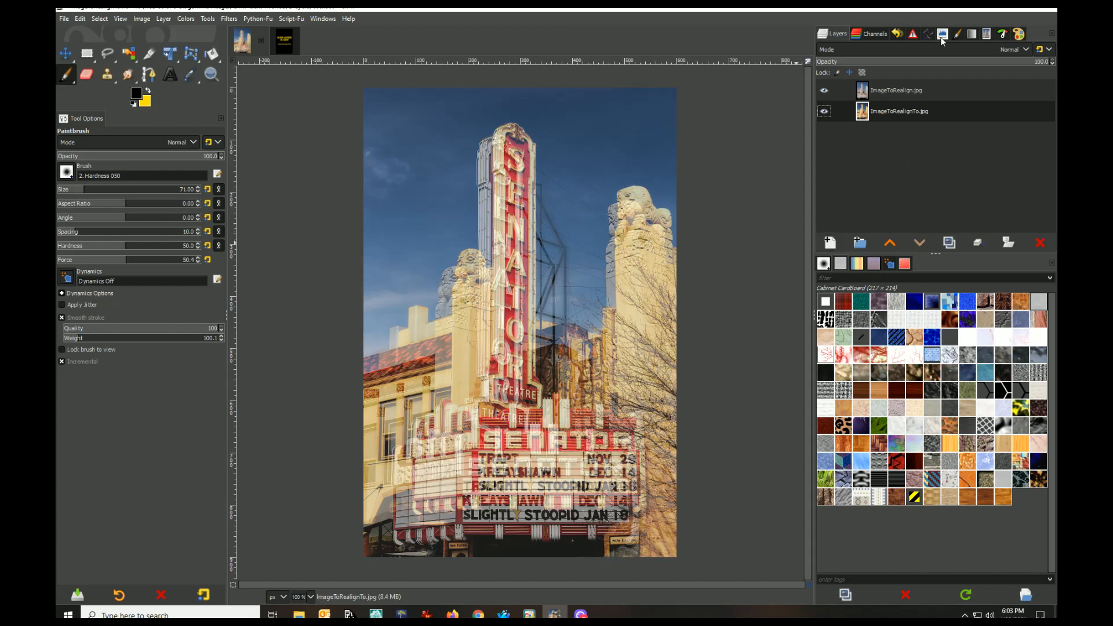
# Step: Vary the ImageToRealign.jpg layer's opacity to compare the two photos and set it to 100
pyautogui.click(900, 88)
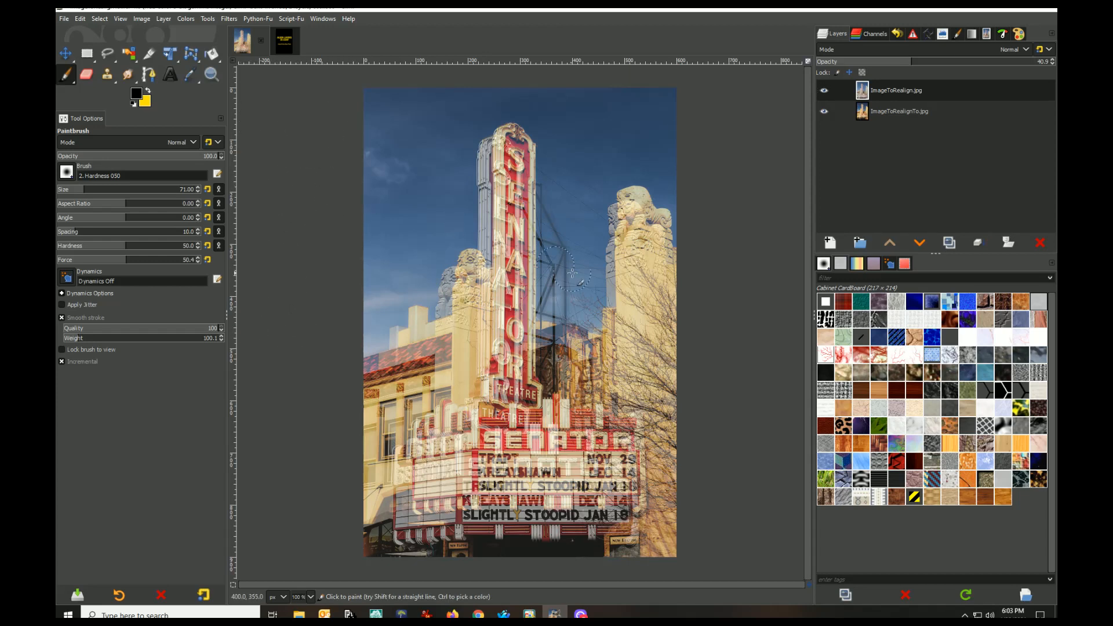
pyautogui.moveTo(928, 64); pyautogui.dragTo(920, 63)
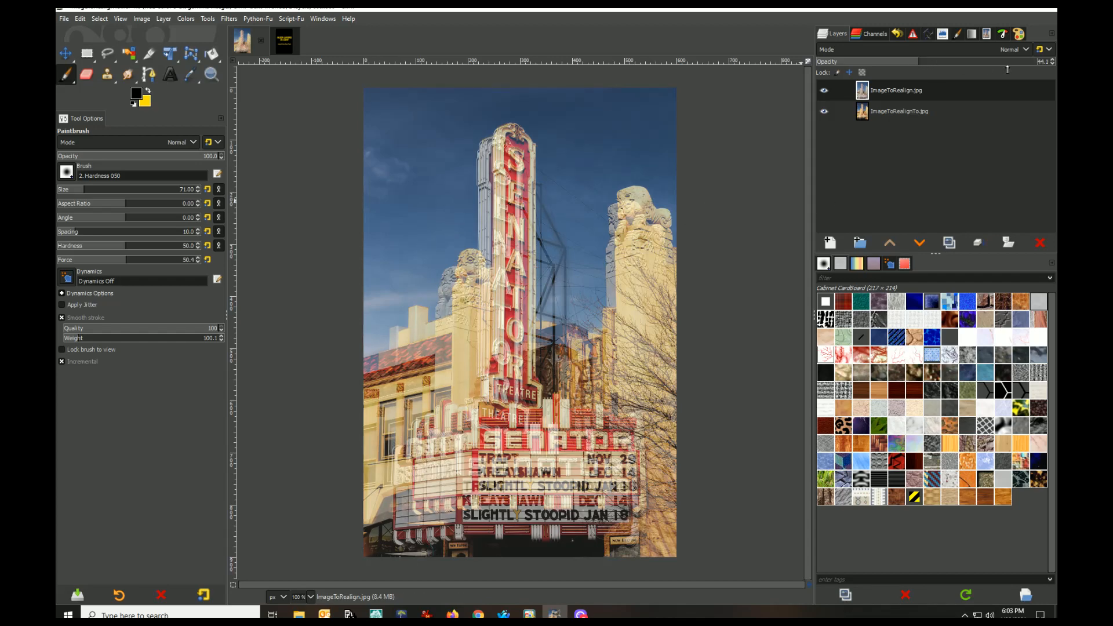
pyautogui.moveTo(1005, 69); pyautogui.dragTo(1049, 65)
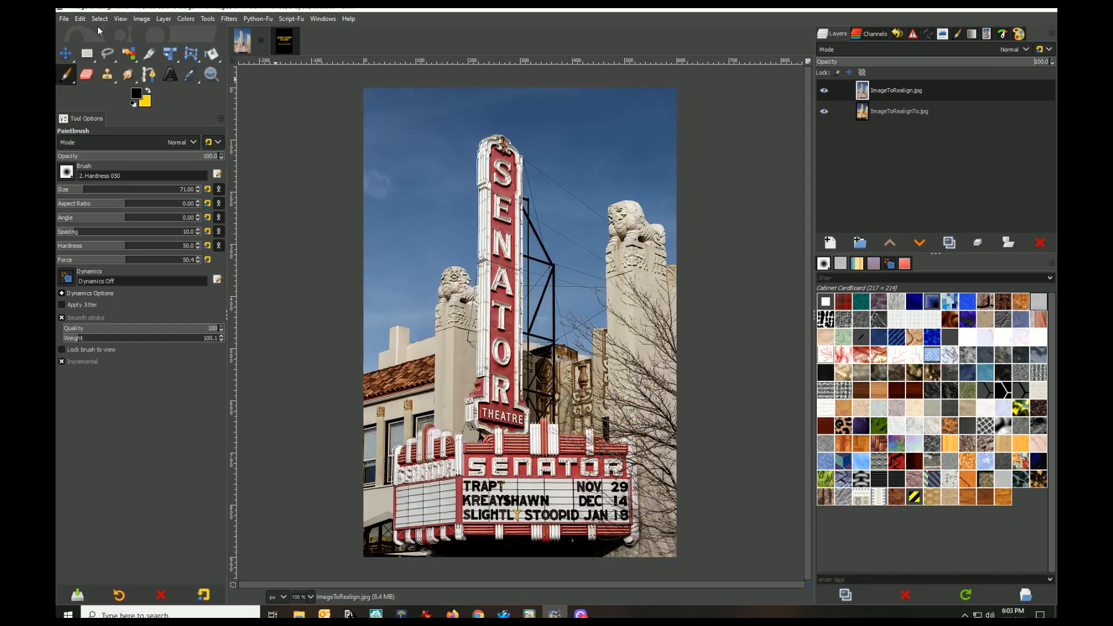
# Step: Turn on Show All to inspect how far the ImageToRealign.jpg layer extends beyond the canvas, and turn it off again
pyautogui.click(124, 21)
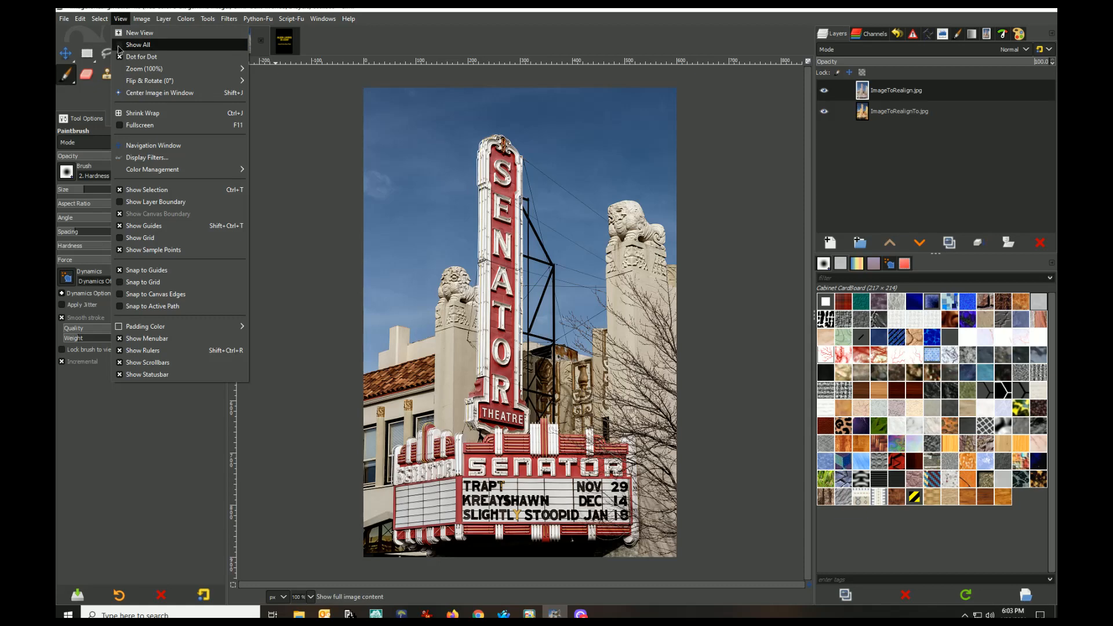
pyautogui.click(117, 45)
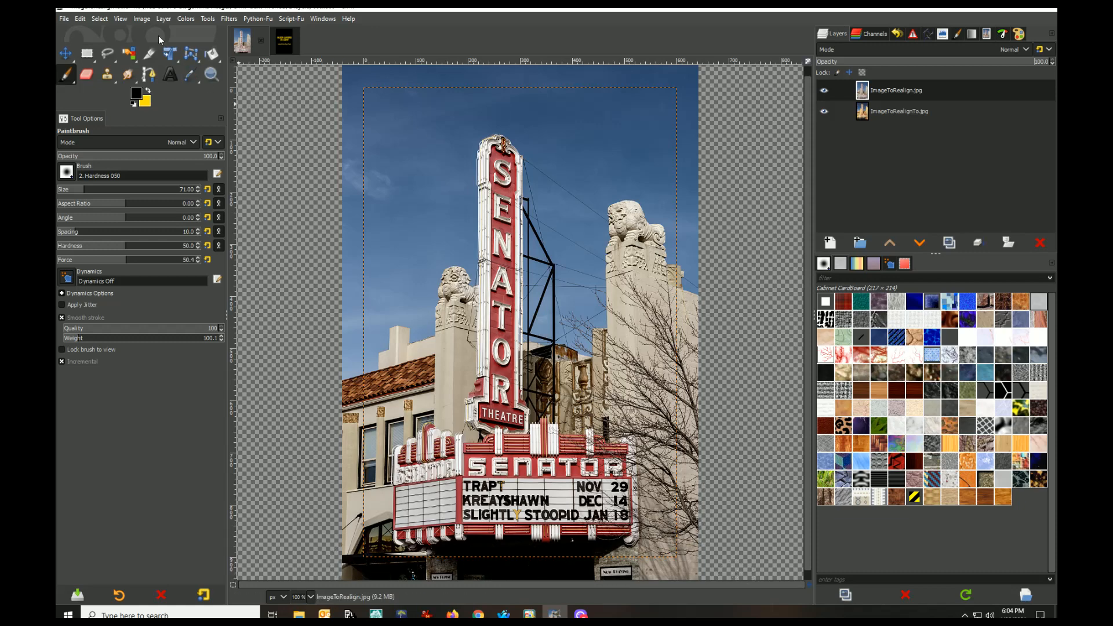
pyautogui.click(121, 19)
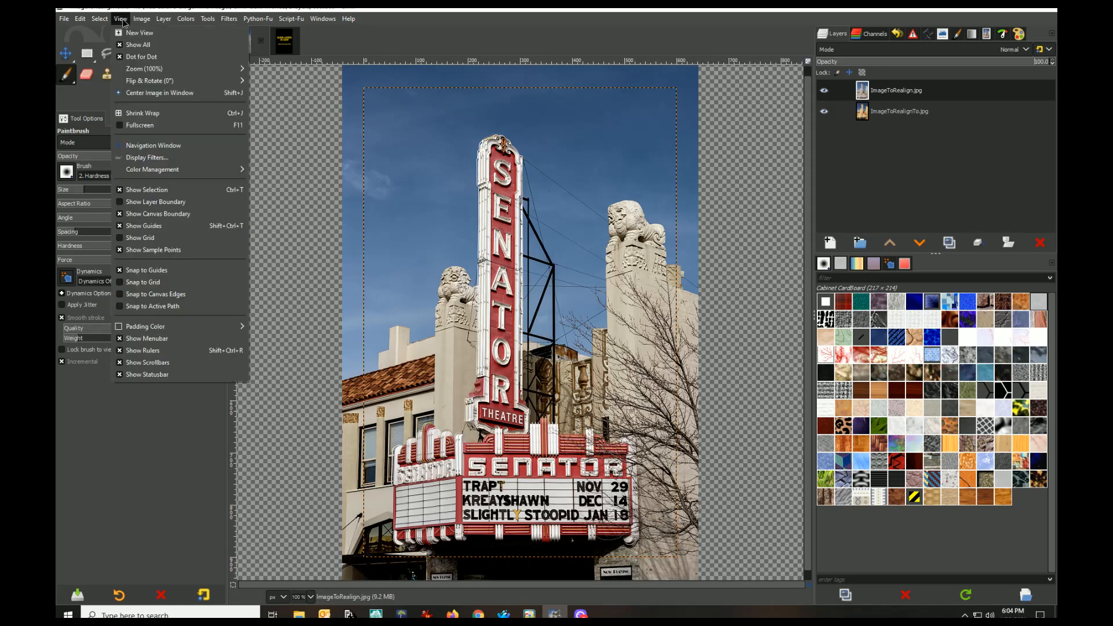
pyautogui.click(133, 47)
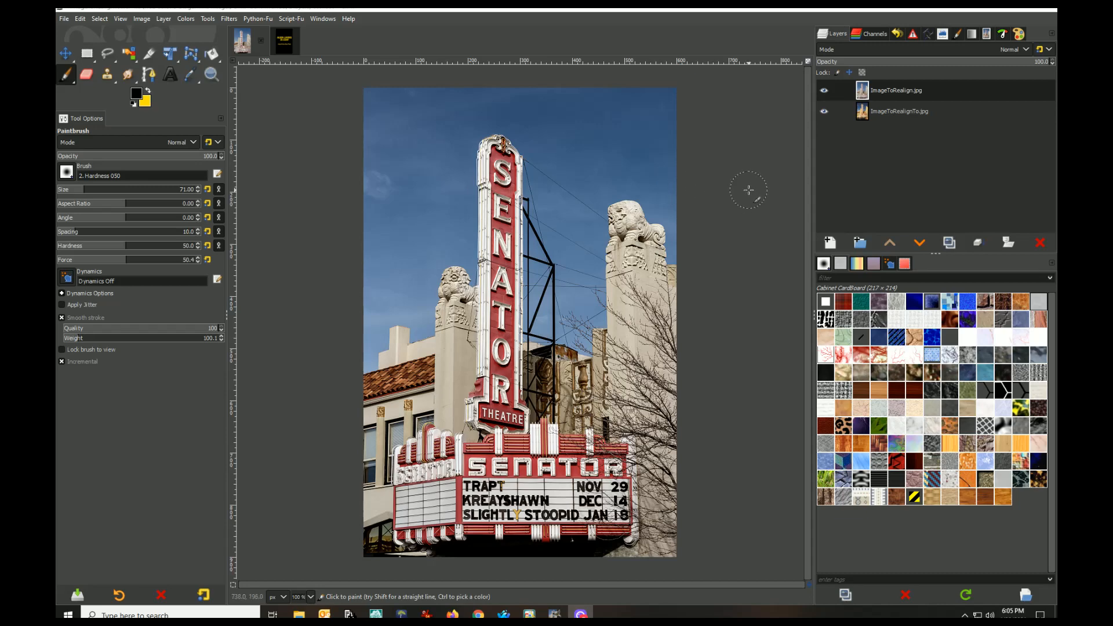
# Step: Switch to the side-by-side comparison in IrfanView and examine where the four path points sit on the cropped and uncropped images
pyautogui.hotkey('alt', 'Tab')
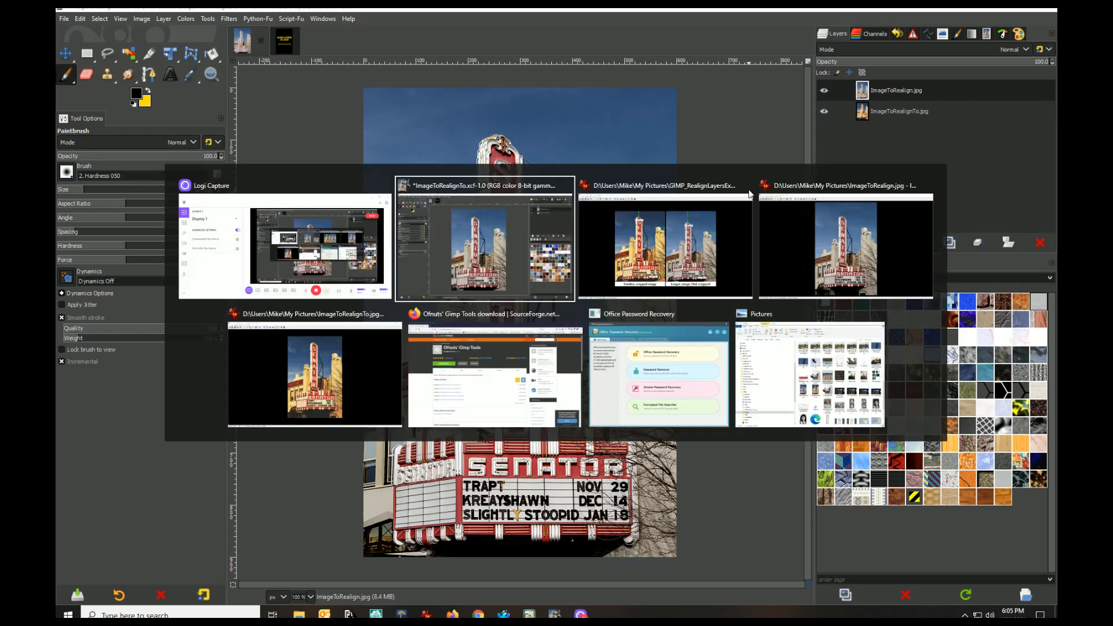
pyautogui.hotkey('alt', 'Tab')
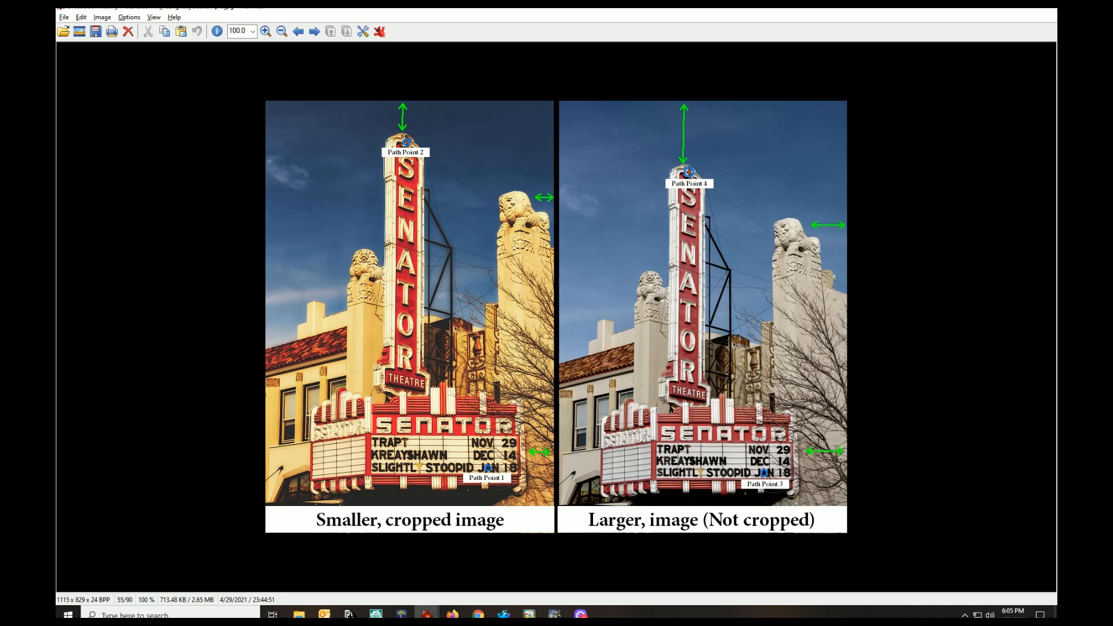
pyautogui.press('F10')
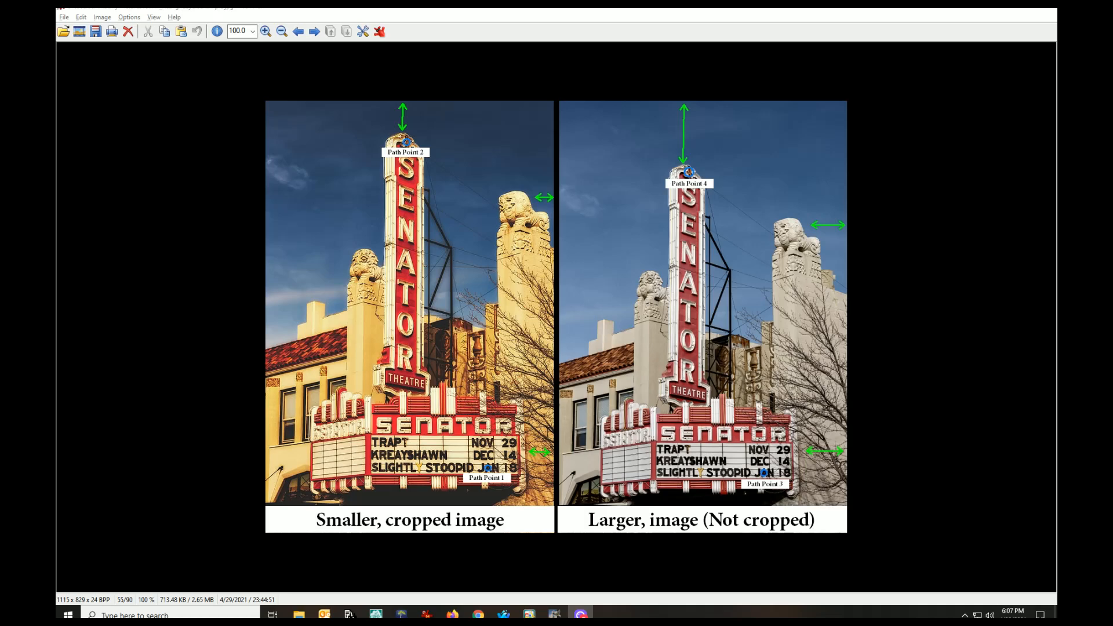
# Step: Switch to GIMP, start a Unified Transform on the ImageToRealign.jpg layer and turn on Show All to display content beyond the canvas
pyautogui.hotkey('alt', 'Tab')
pyautogui.hotkey('alt', 'Tab')
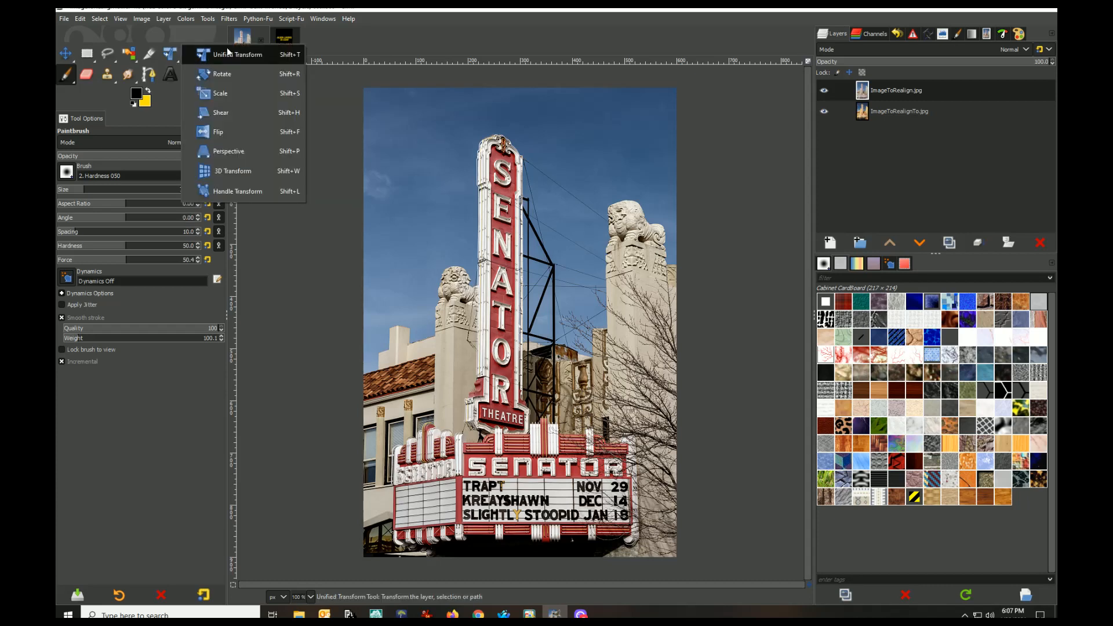
pyautogui.hotkey('shift', 't')
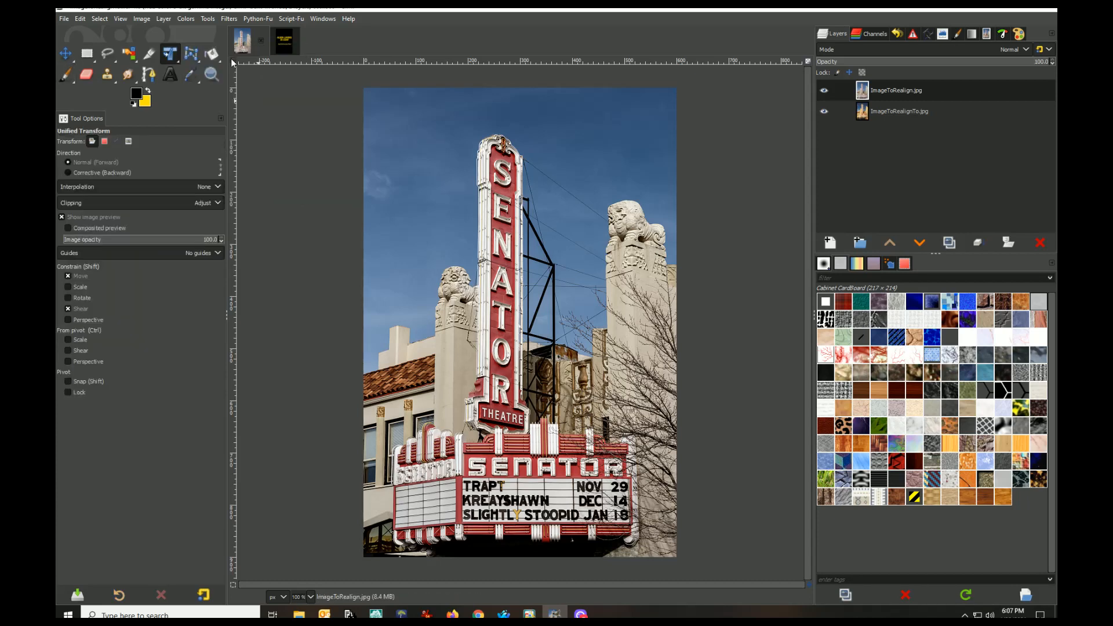
pyautogui.click(421, 147)
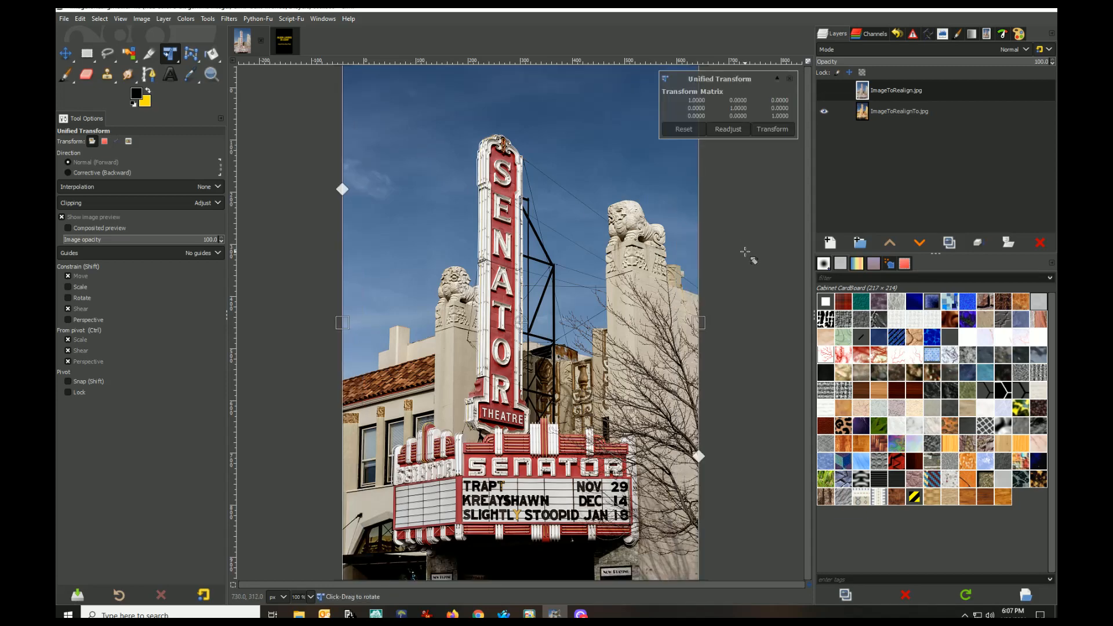
pyautogui.scroll(-2, 747, 255)
pyautogui.hscroll(2, 762, 259)
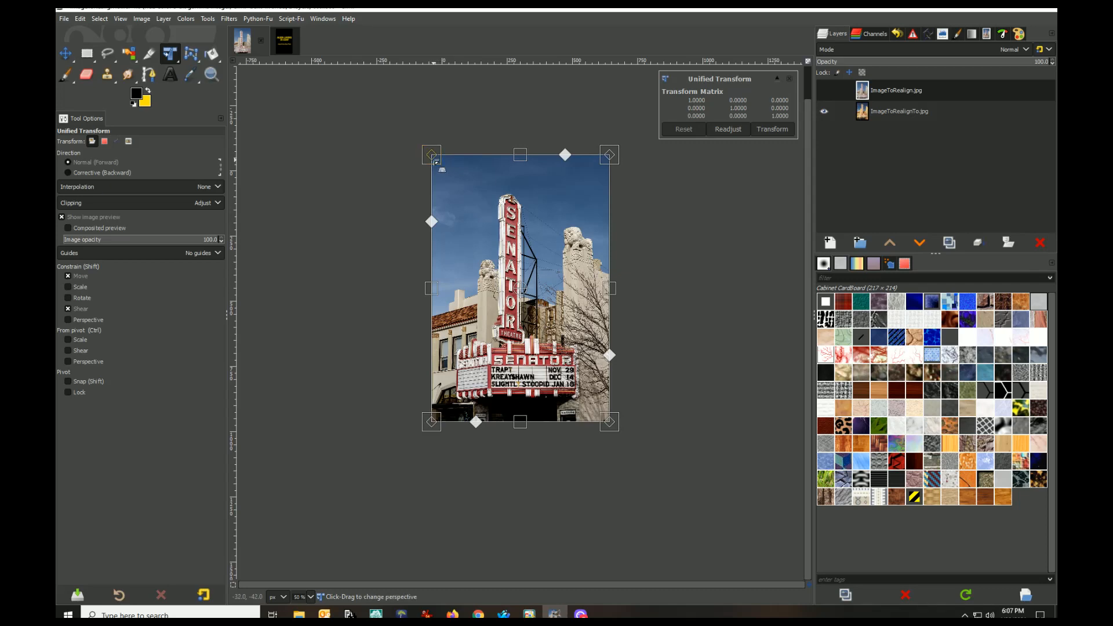
pyautogui.click(120, 19)
pyautogui.click(128, 44)
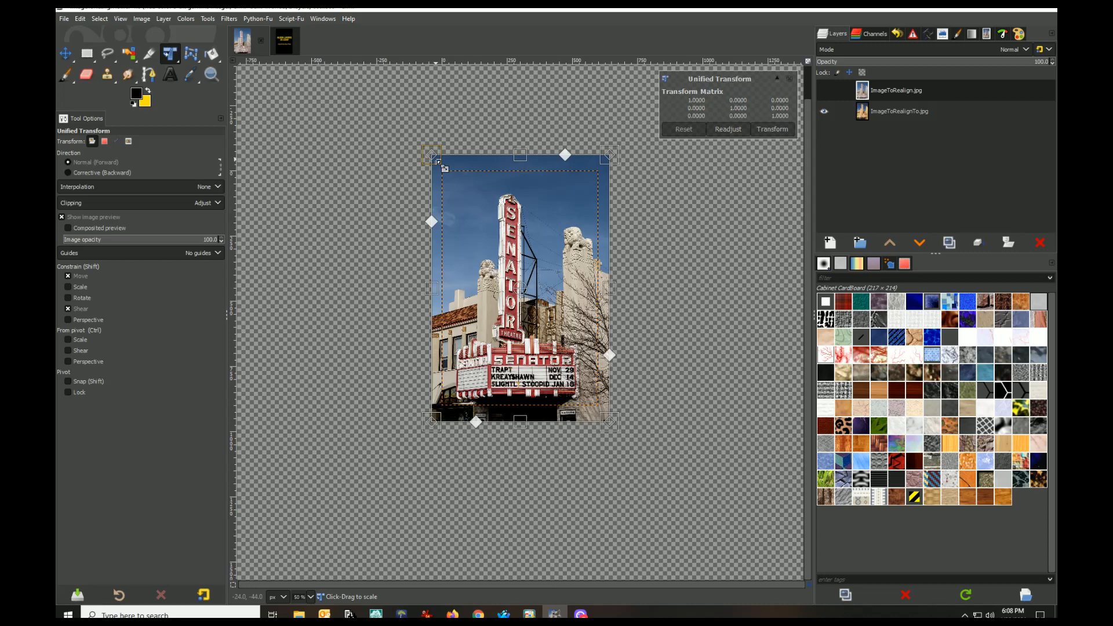
# Step: Scale the ImageToRealign.jpg layer to about 0.84 so it fits inside the canvas, apply the transform and lower its opacity to 47.4
pyautogui.moveTo(438, 162); pyautogui.dragTo(492, 201)
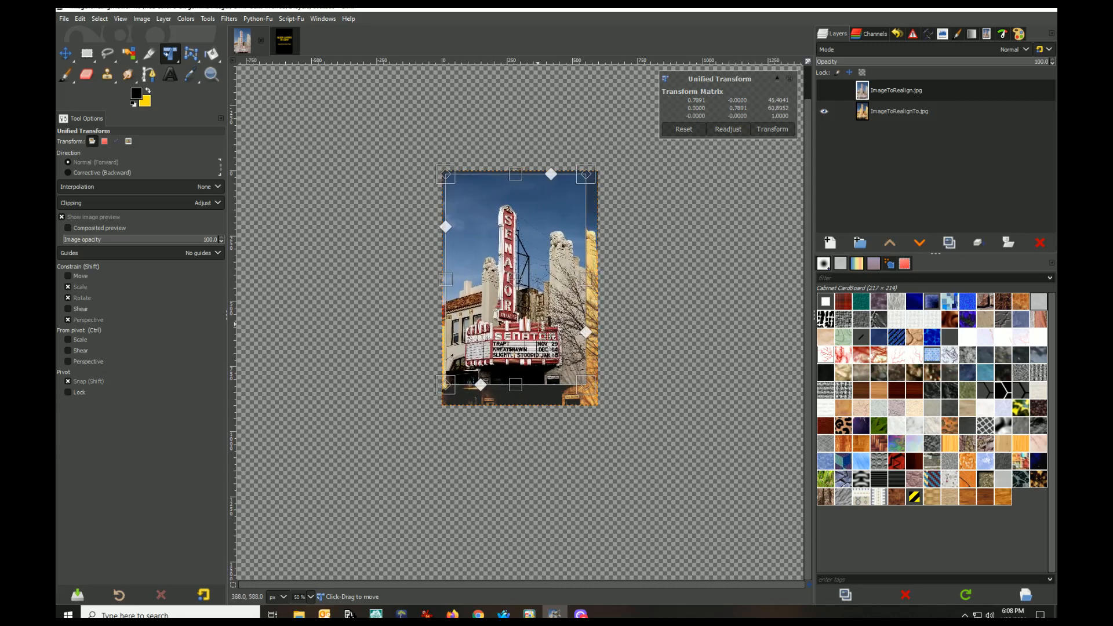
pyautogui.moveTo(603, 400); pyautogui.dragTo(609, 416)
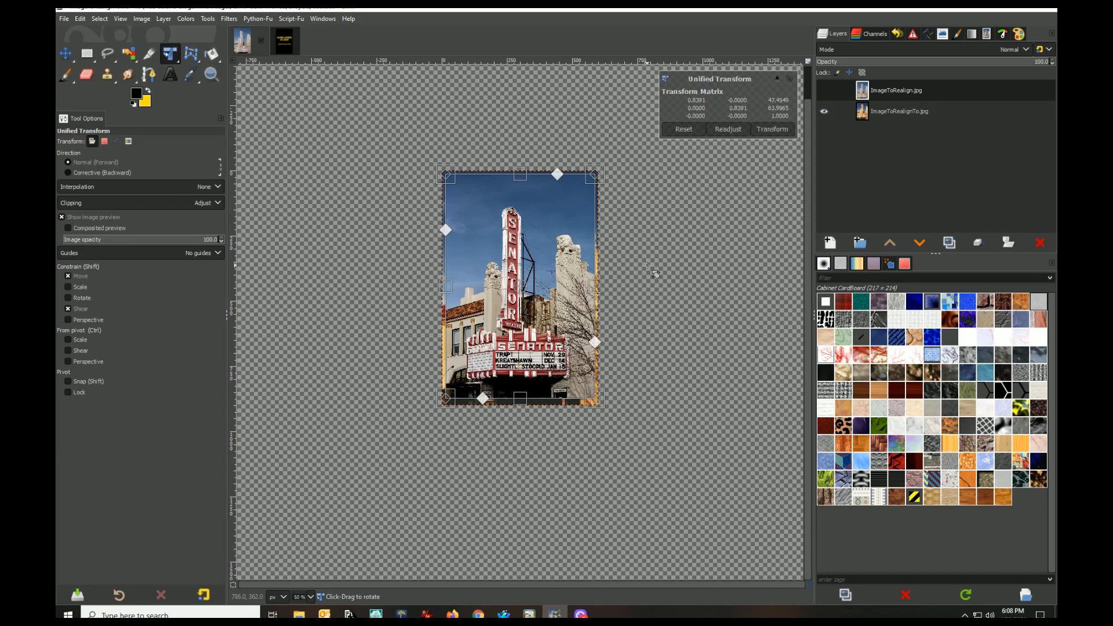
pyautogui.click(774, 128)
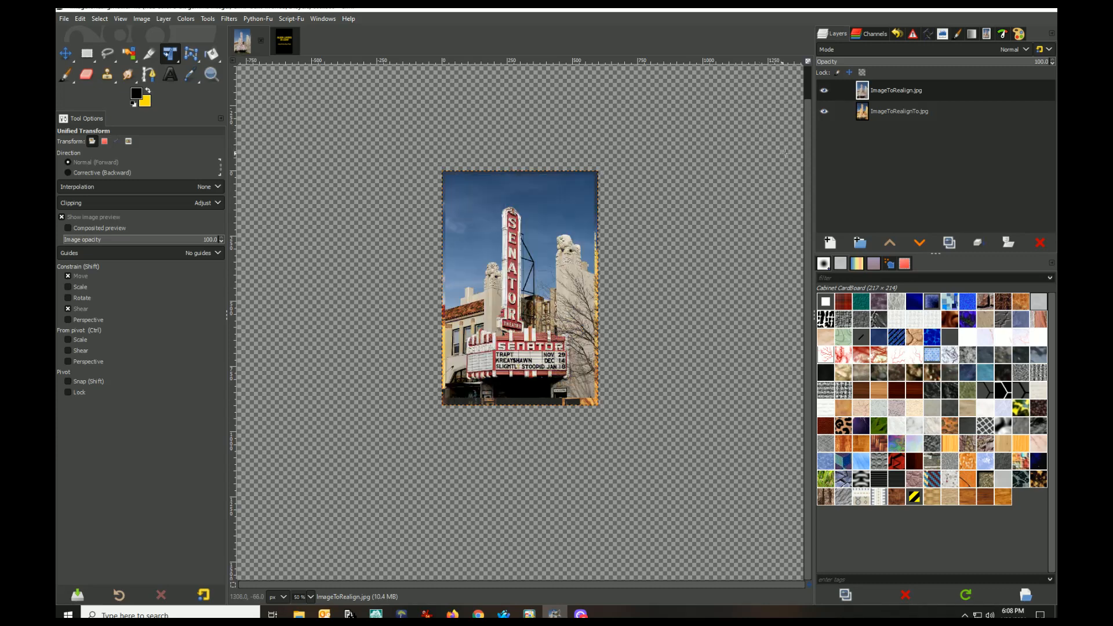
pyautogui.click(924, 61)
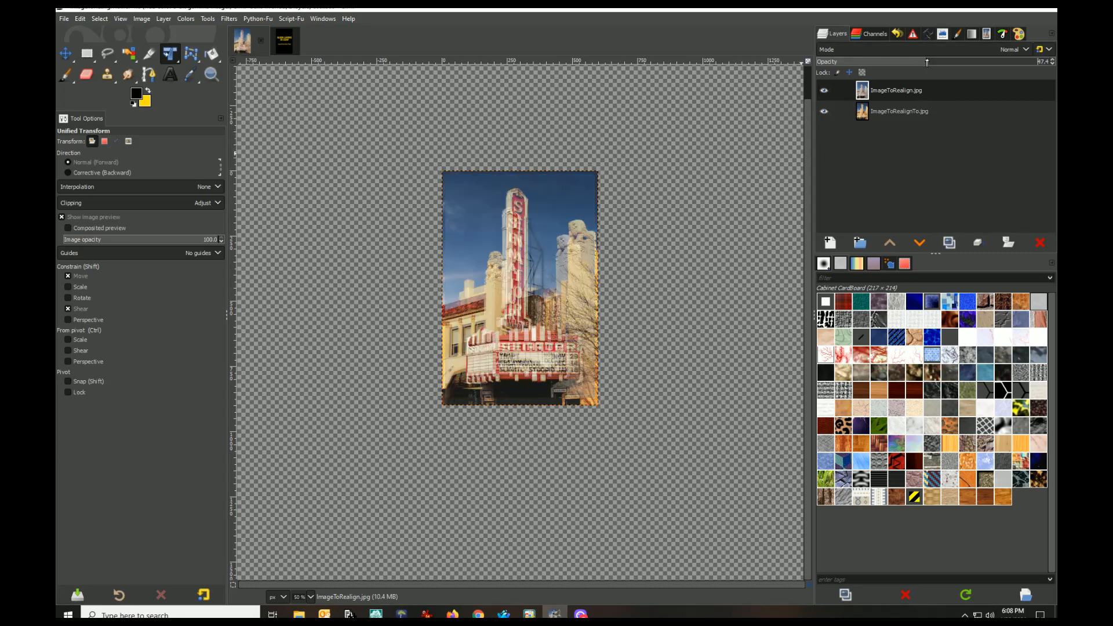
# Step: Set the ImageToRealign.jpg layer's opacity to 51.2 and examine how the sign and towers are offset between the two layers
pyautogui.moveTo(928, 62)
pyautogui.mouseDown()
pyautogui.moveTo(954, 65)
pyautogui.moveTo(896, 67)
pyautogui.moveTo(951, 69)
pyautogui.moveTo(942, 67)
pyautogui.mouseUp()
pyautogui.scroll(4, 505, 209)
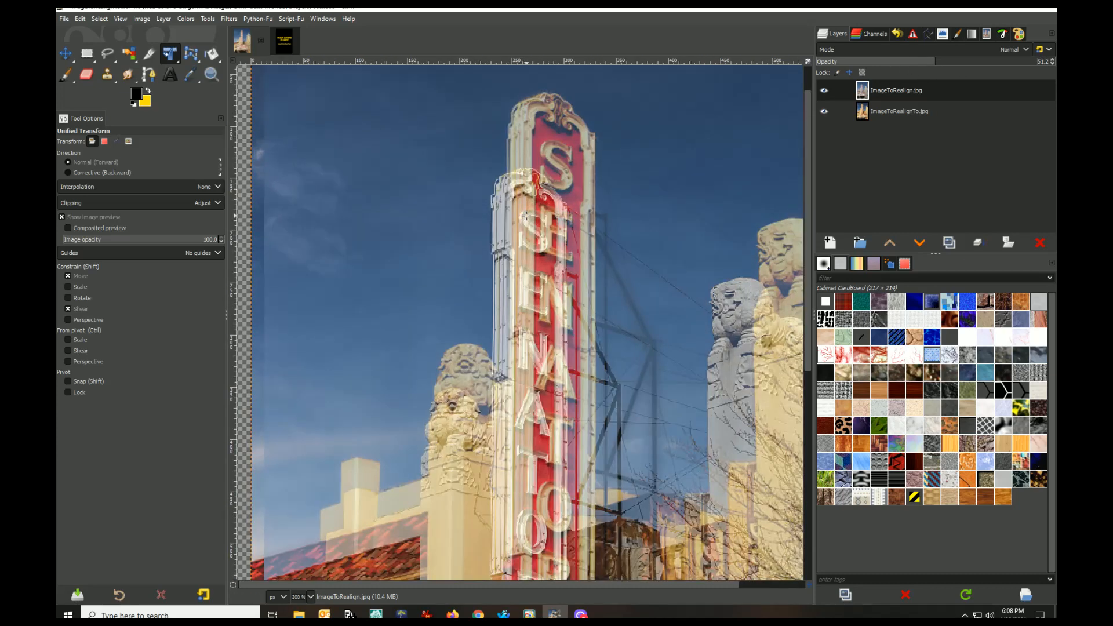
pyautogui.press('-')
pyautogui.press('-')
pyautogui.press('-')
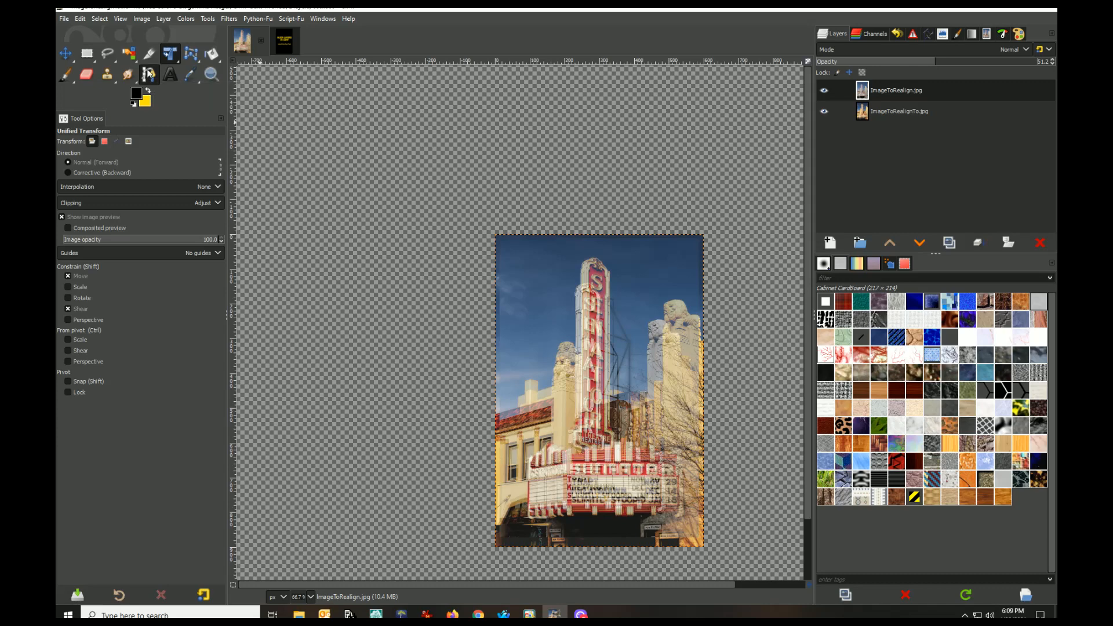
# Step: Hide the ImageToRealign.jpg layer and place the first Paths anchor on the A of JAN in the ImageToRealignTo.jpg image
pyautogui.click(149, 77)
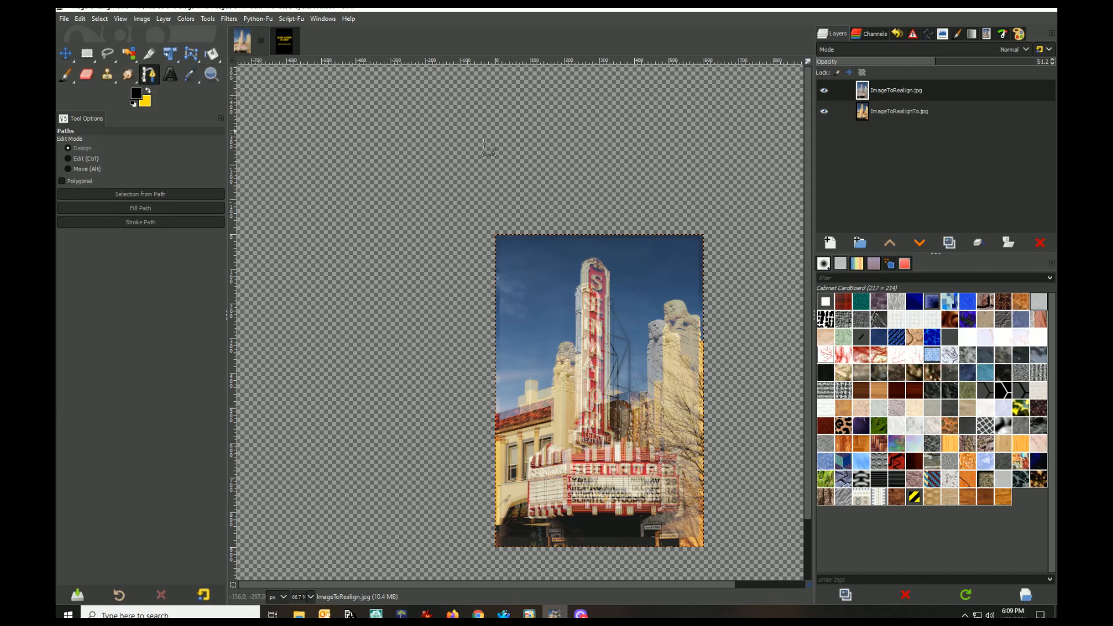
pyautogui.click(824, 91)
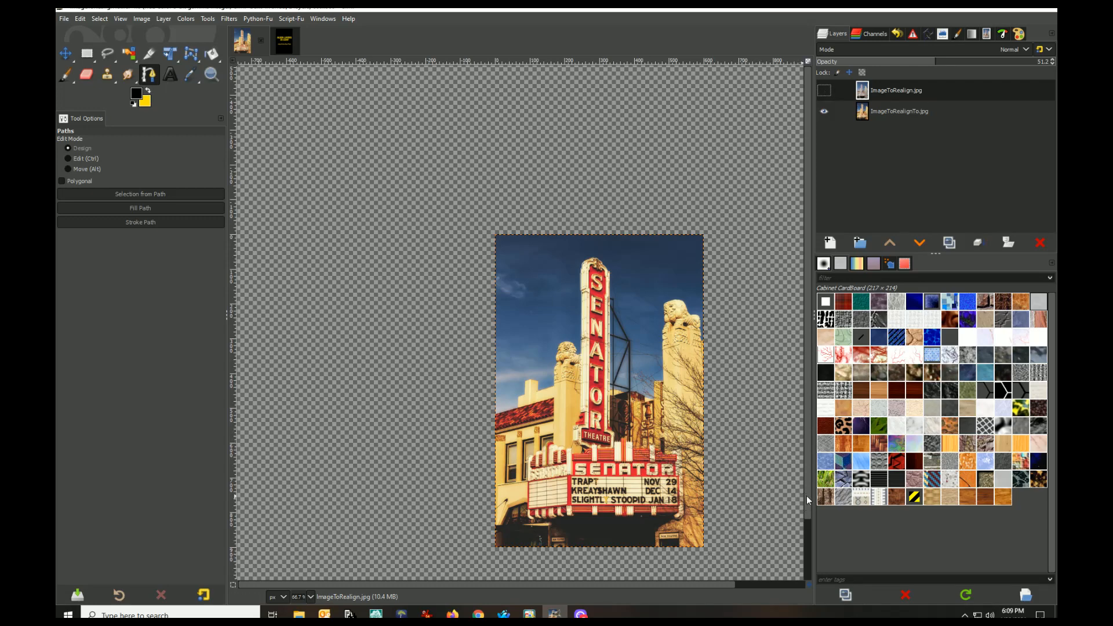
pyautogui.scroll(-2, 806, 496)
pyautogui.scroll(2, 678, 444)
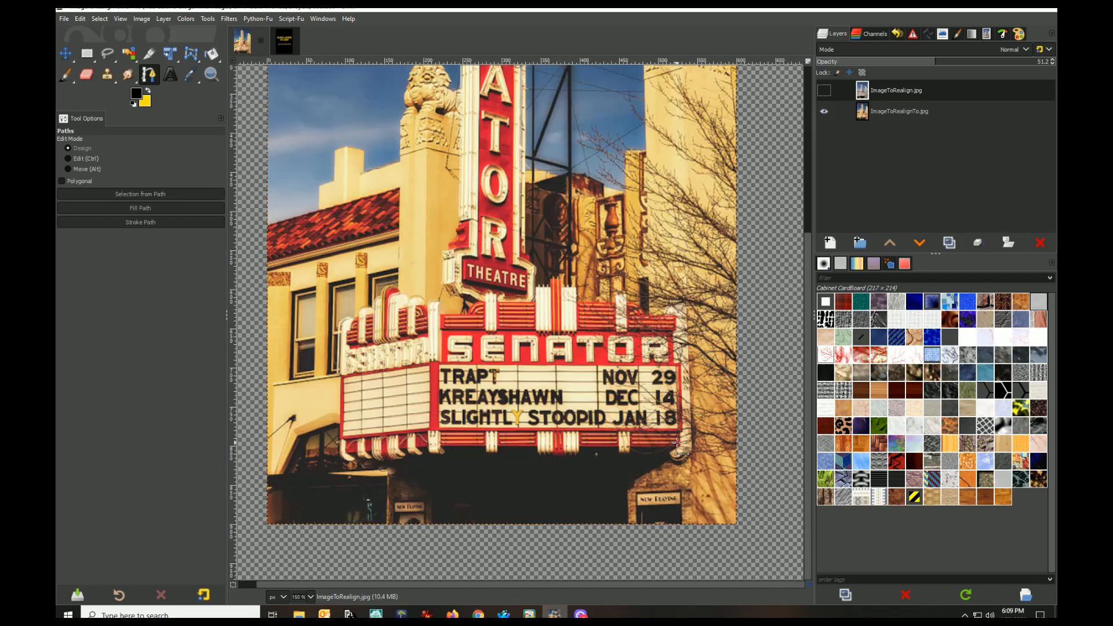
pyautogui.scroll(5, 677, 443)
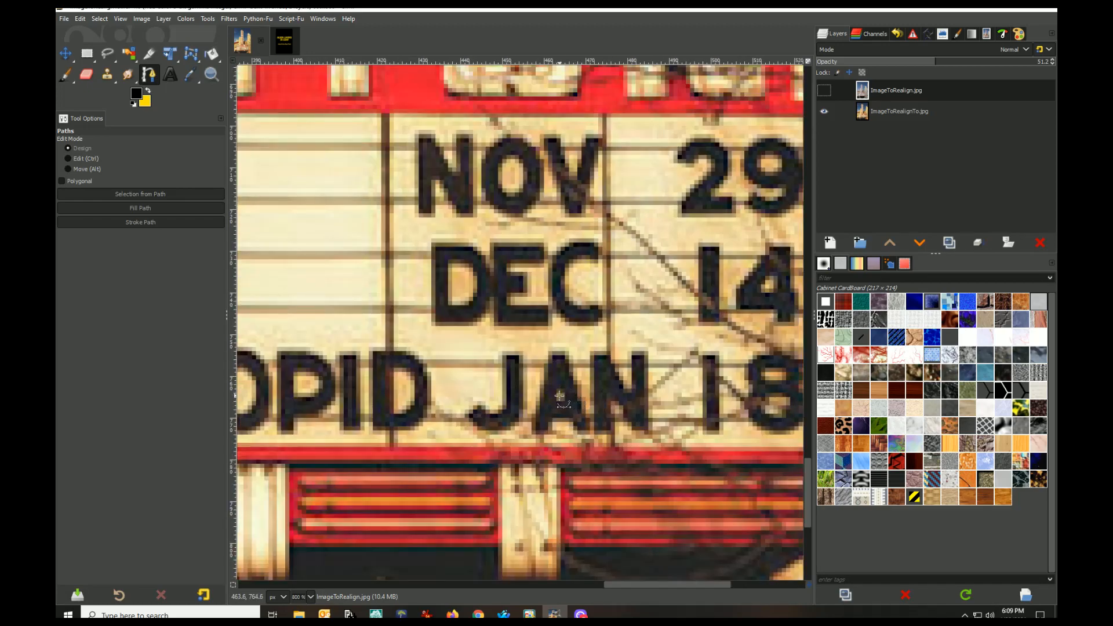
pyautogui.click(561, 396)
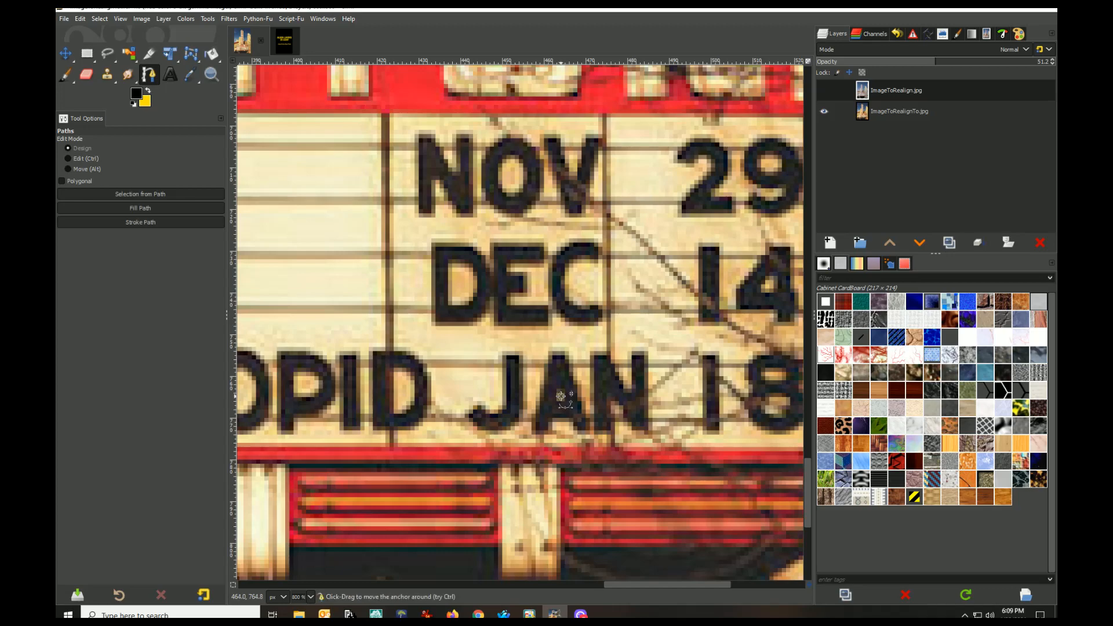
# Step: Add the second path anchor on the central ornament atop the vertical SENATOR sign in the ImageToRealignTo.jpg image
pyautogui.scroll(-4, 576, 398)
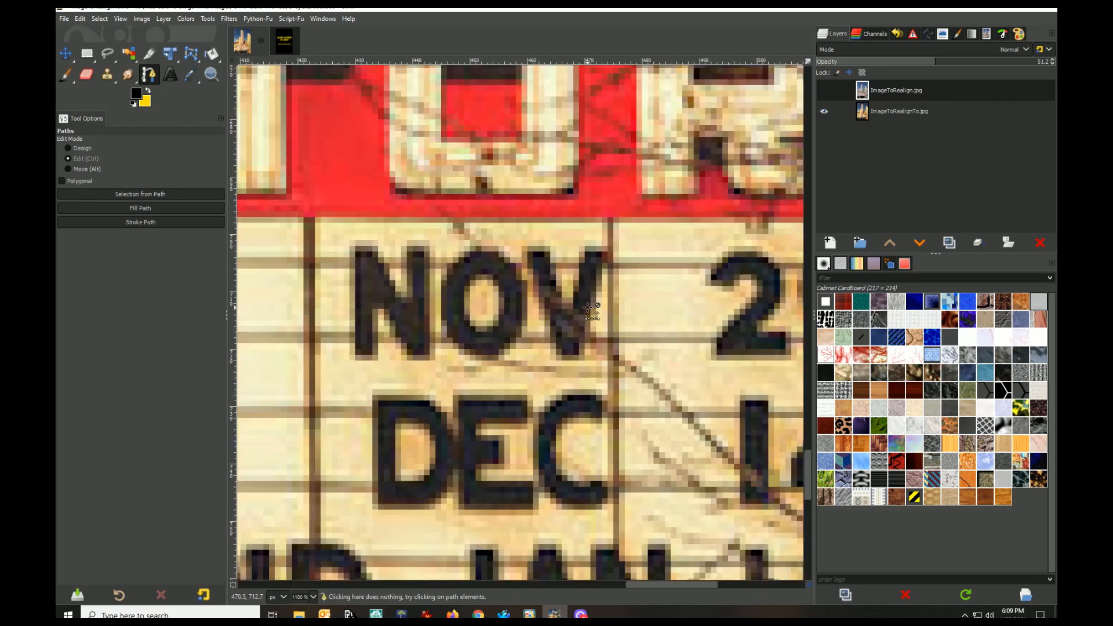
pyautogui.scroll(-3, 528, 287)
pyautogui.scroll(6, 371, 249)
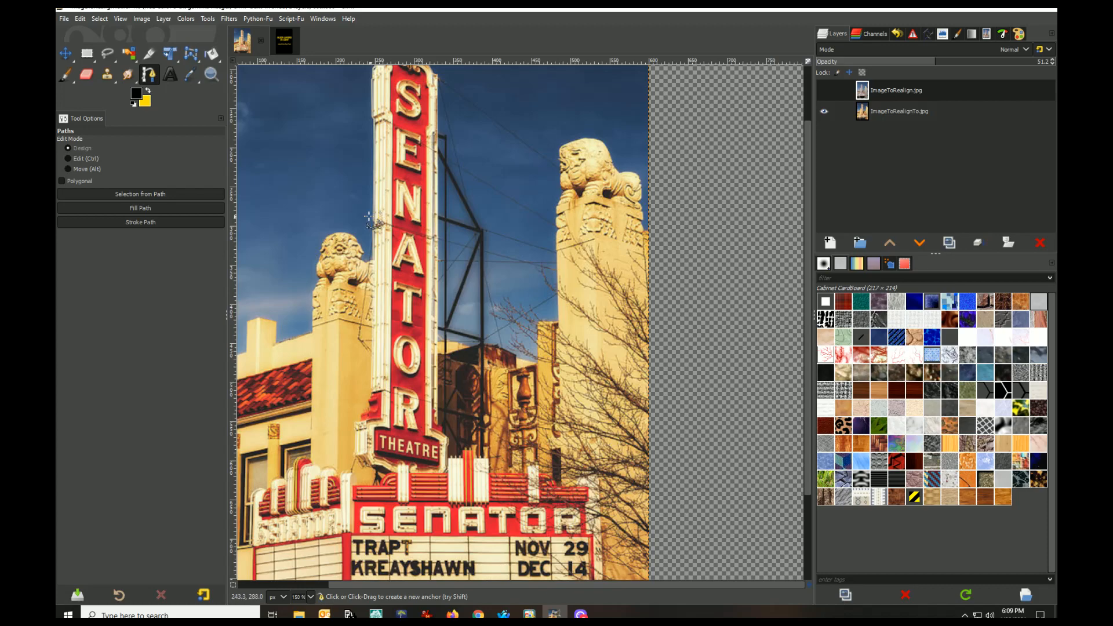
pyautogui.scroll(6, 400, 133)
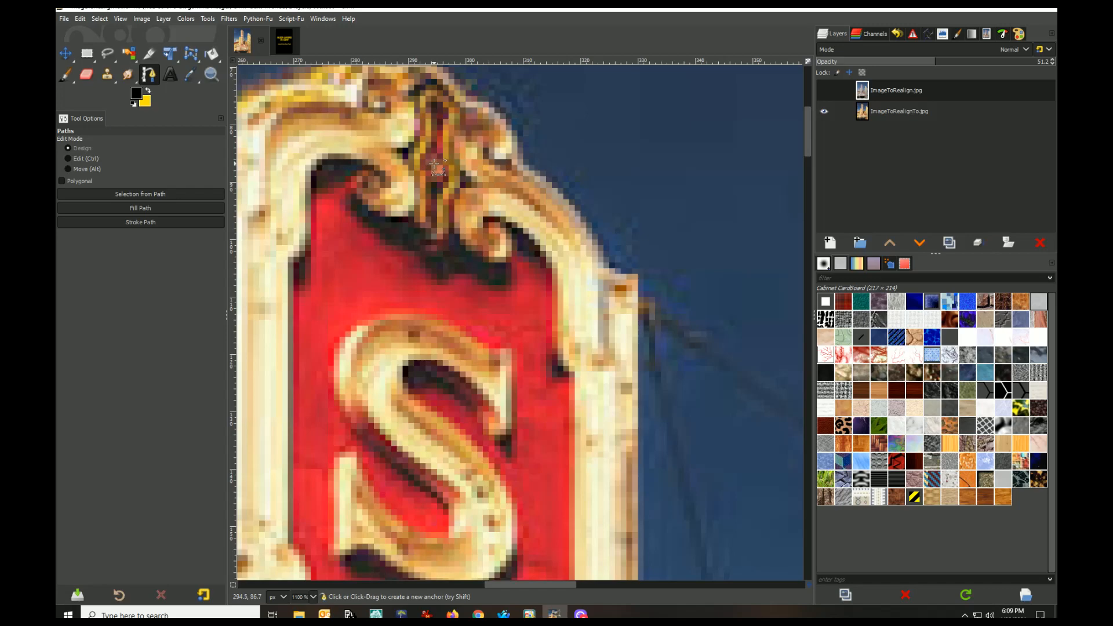
pyautogui.click(436, 165)
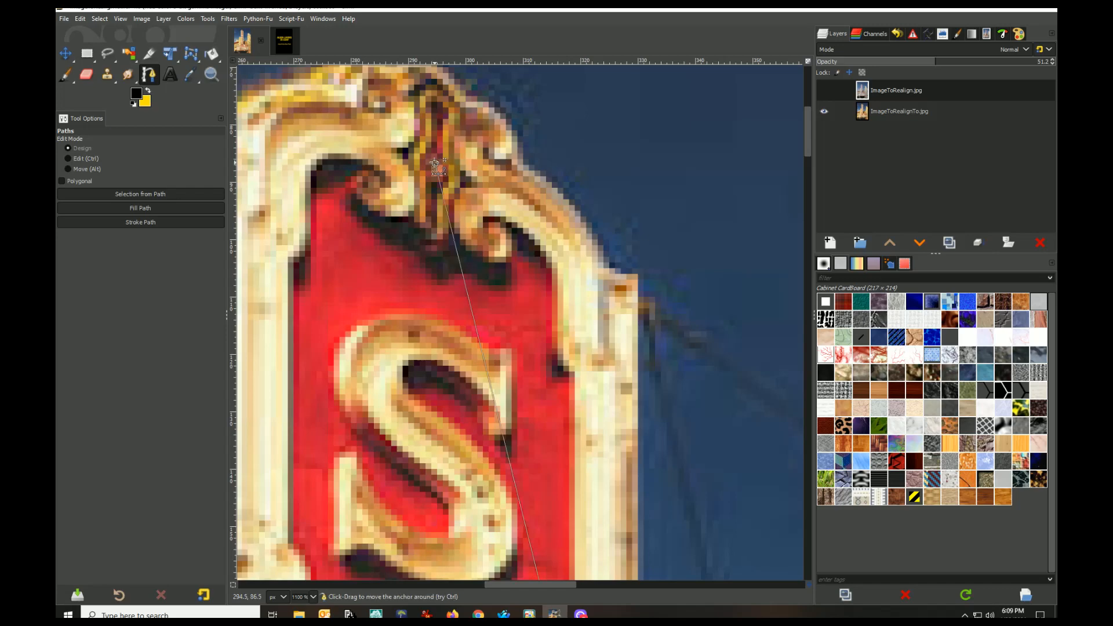
# Step: Show the ImageToRealign.jpg layer at 100 opacity and add the third path anchor on its A of JAN
pyautogui.scroll(-7, 436, 164)
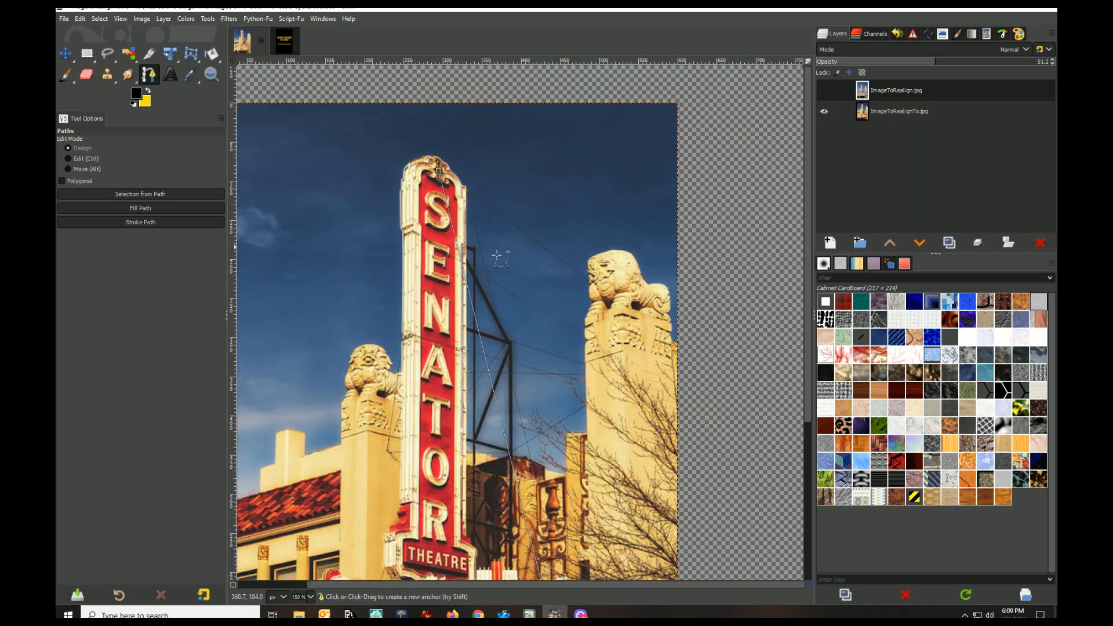
pyautogui.scroll(-2, 550, 348)
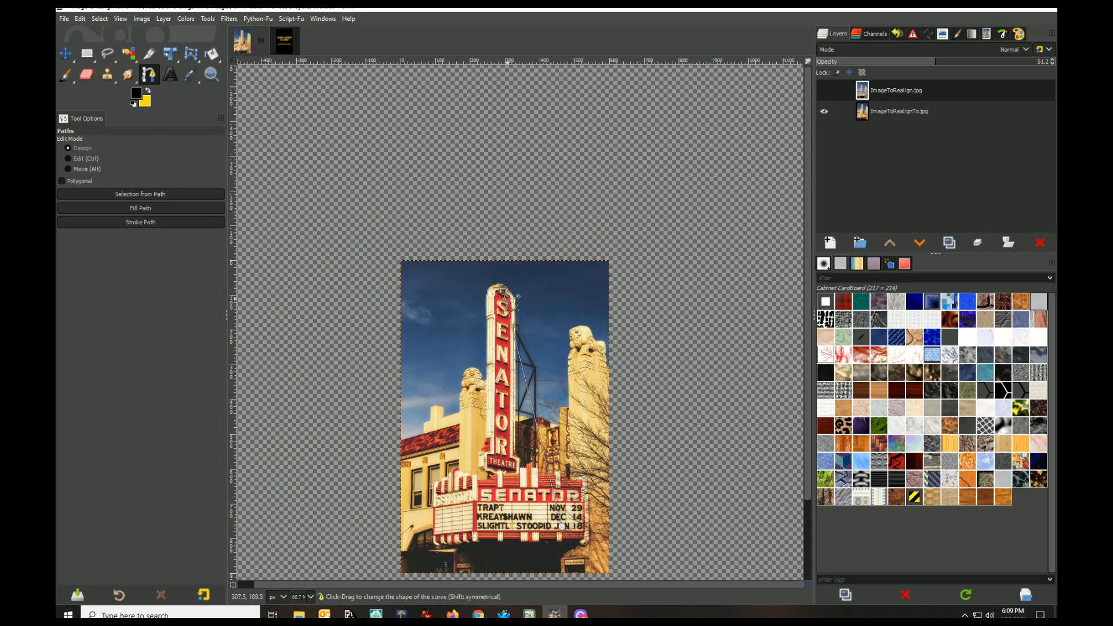
pyautogui.click(824, 91)
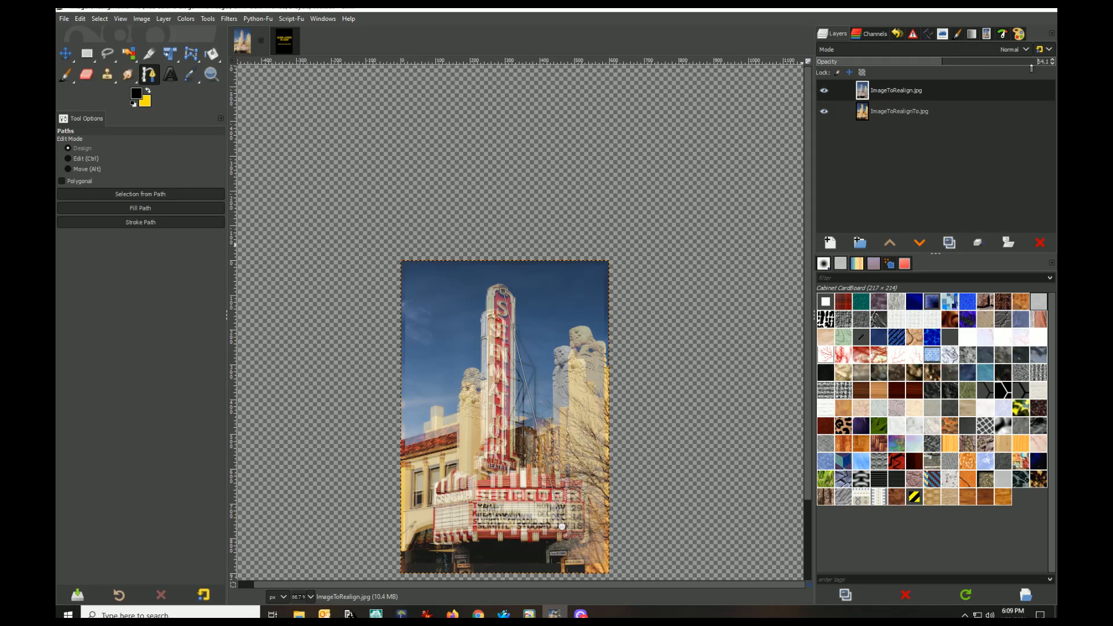
pyautogui.moveTo(943, 68); pyautogui.dragTo(1053, 63)
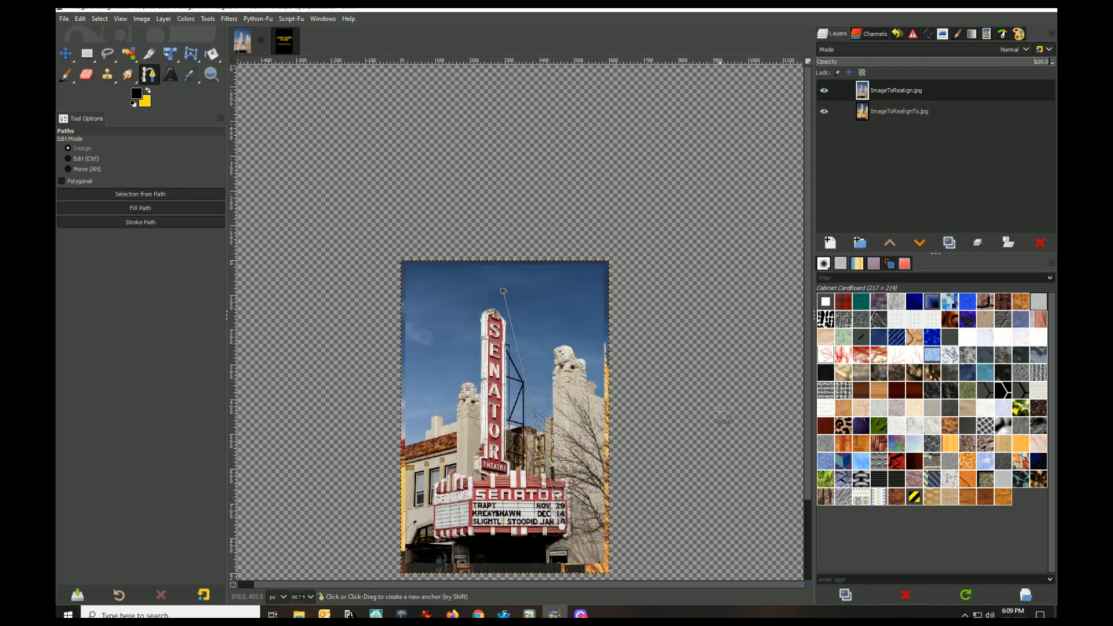
pyautogui.scroll(6, 584, 542)
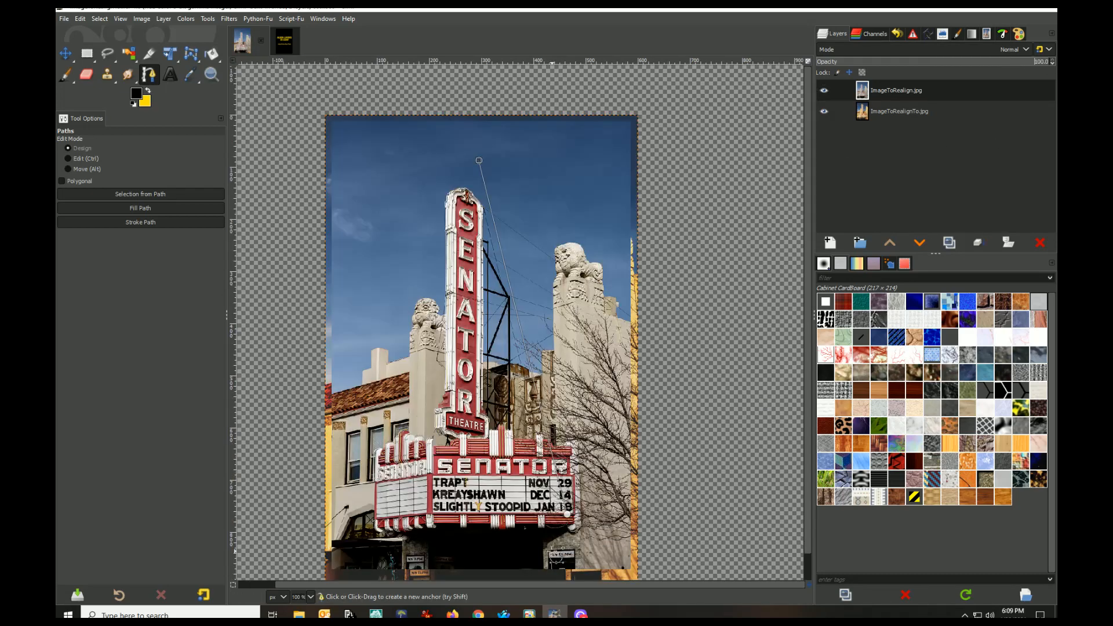
pyautogui.scroll(2, 565, 477)
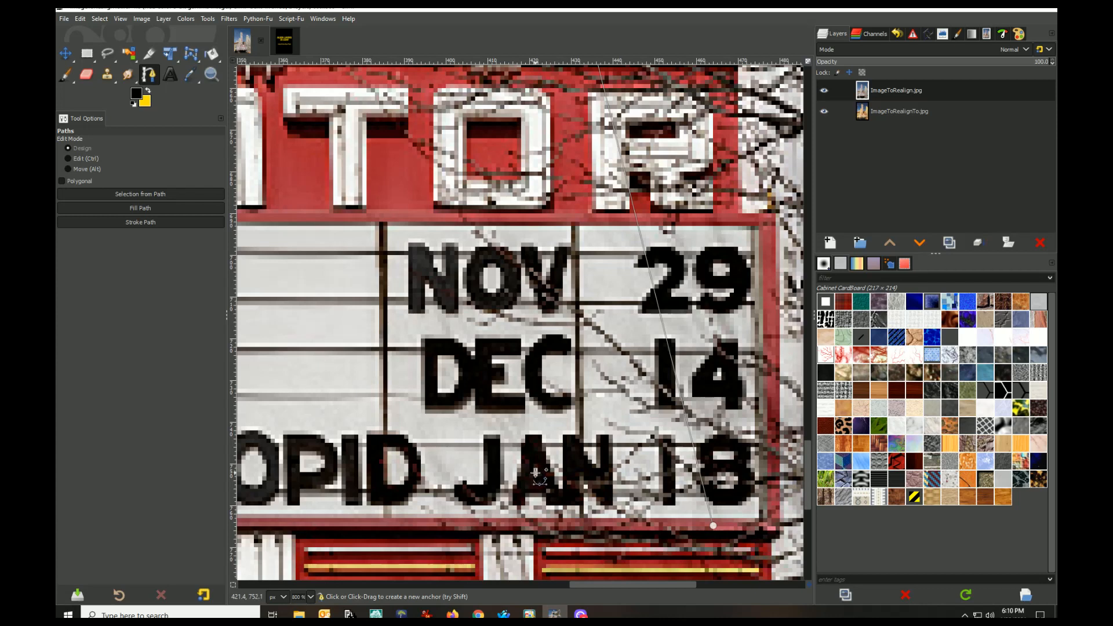
pyautogui.click(536, 473)
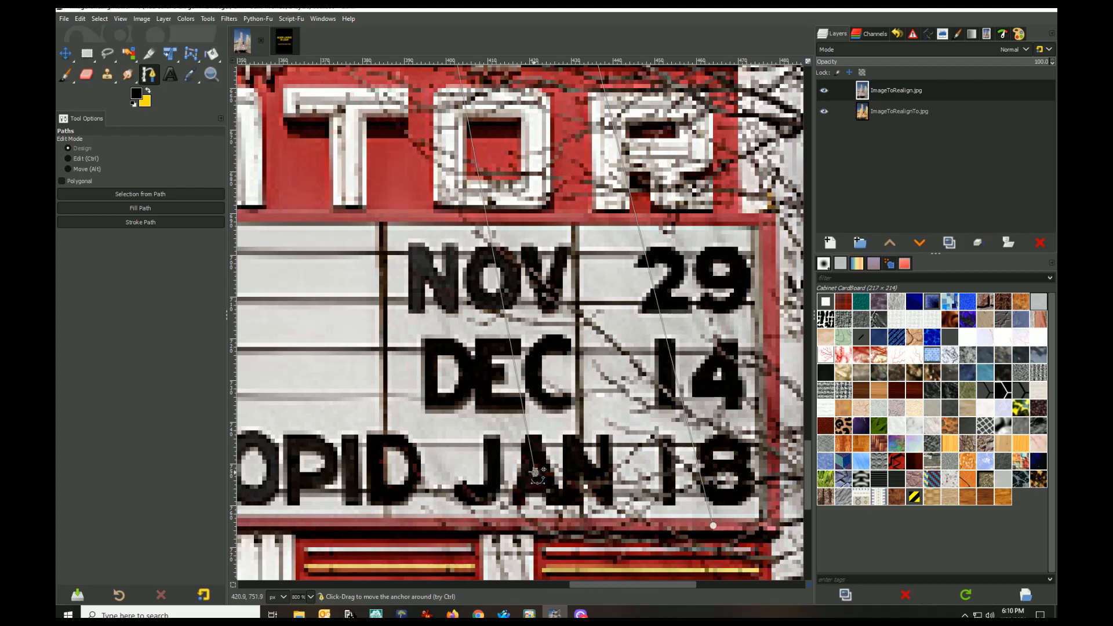
# Step: Add the fourth path anchor on the central ornament atop the vertical sign in the ImageToRealign.jpg layer
pyautogui.scroll(-6, 477, 409)
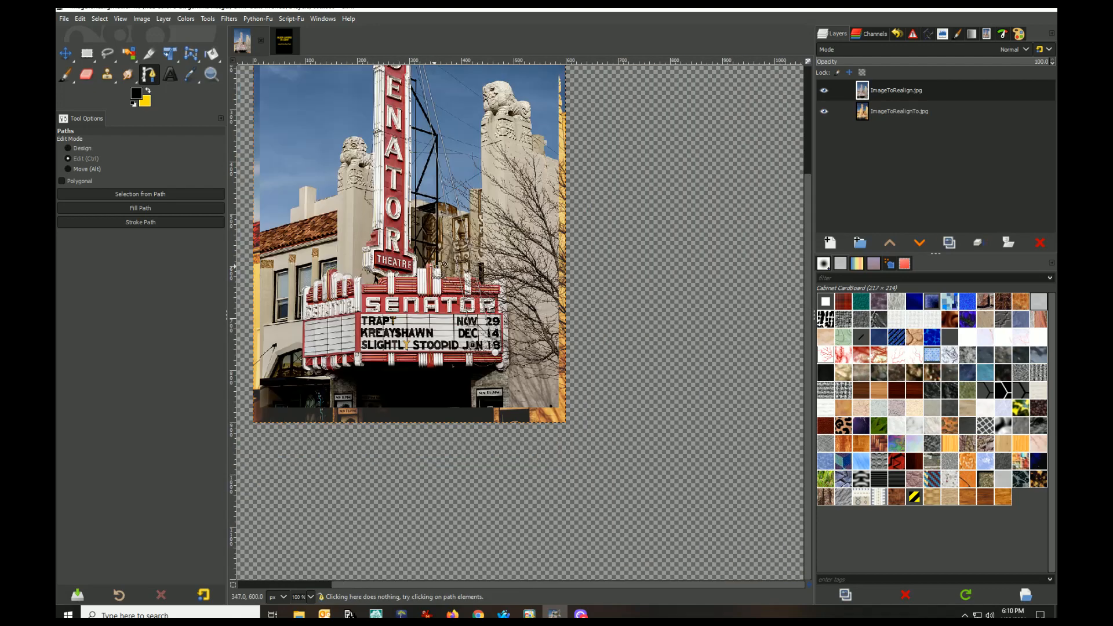
pyautogui.scroll(3, 384, 170)
pyautogui.scroll(6, 384, 168)
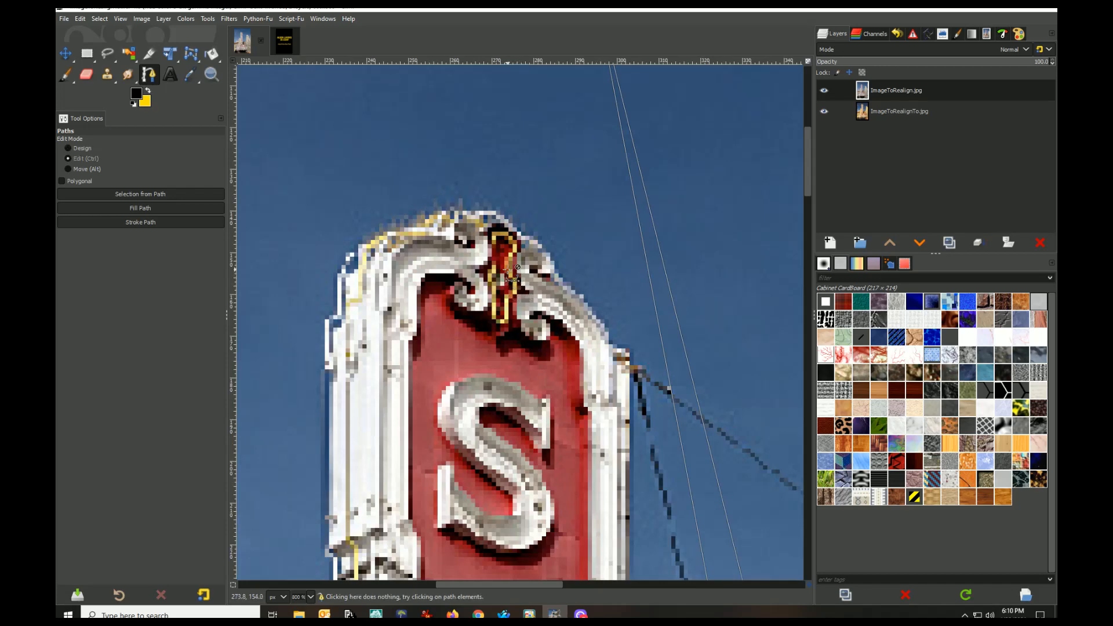
pyautogui.scroll(-2, 515, 281)
pyautogui.scroll(3, 515, 280)
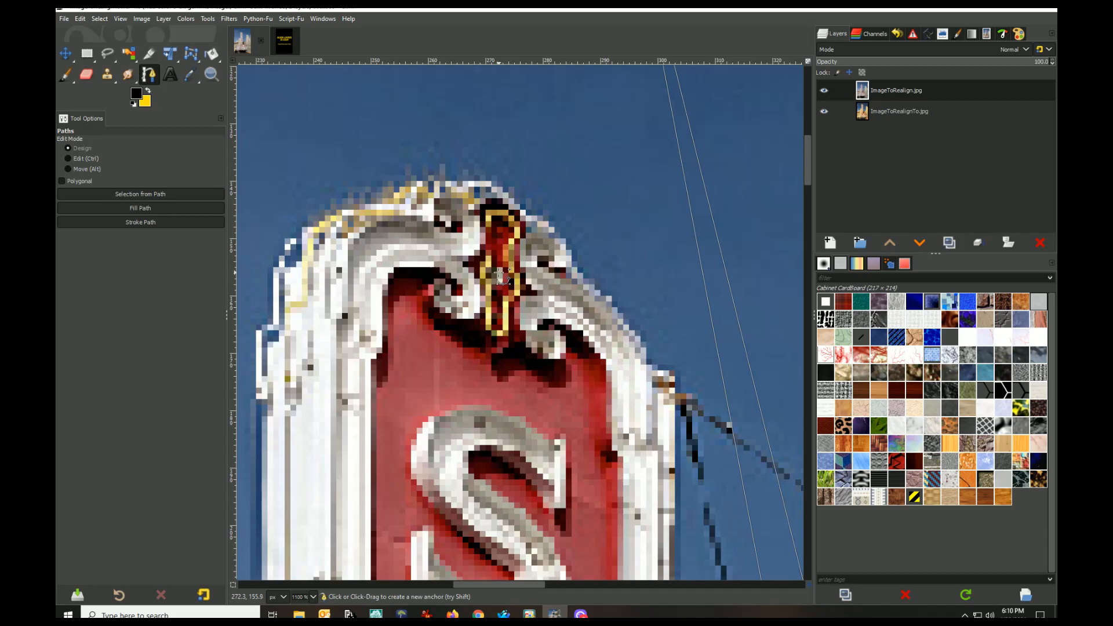
pyautogui.click(500, 276)
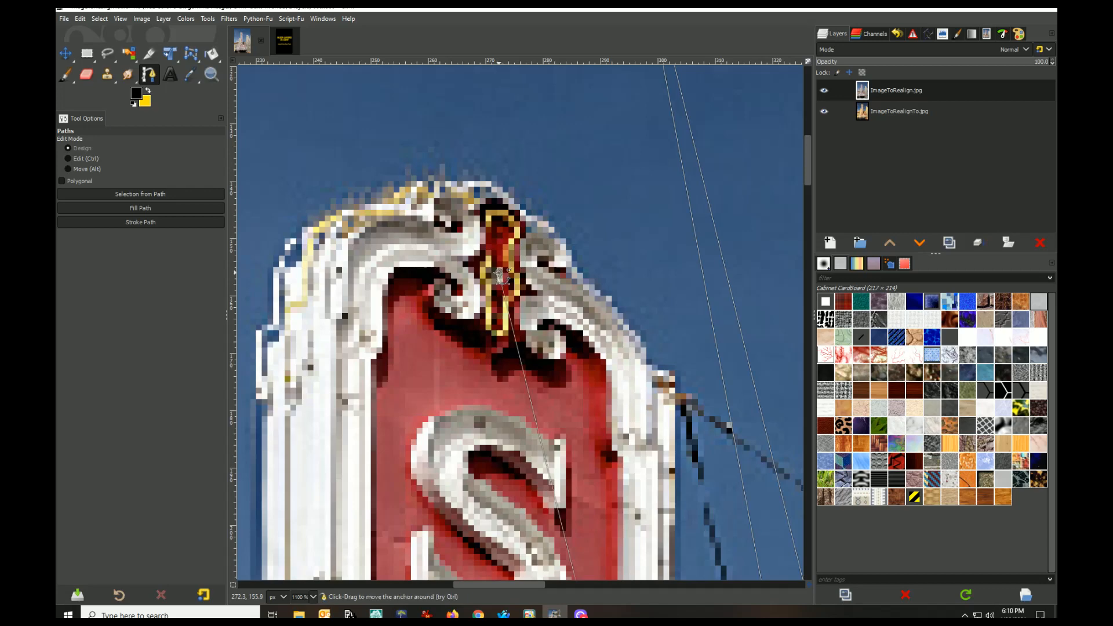
# Step: Run Realign on the ImageToRealign.jpg layer using the four path points, and turn off Show All
pyautogui.scroll(-8, 500, 276)
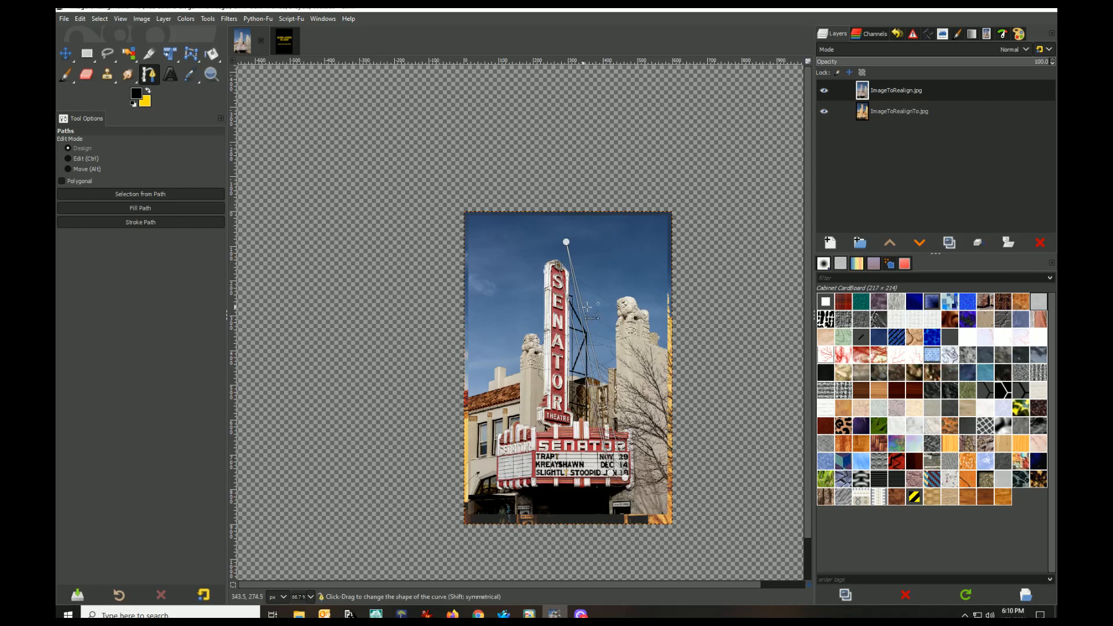
pyautogui.scroll(1, 746, 481)
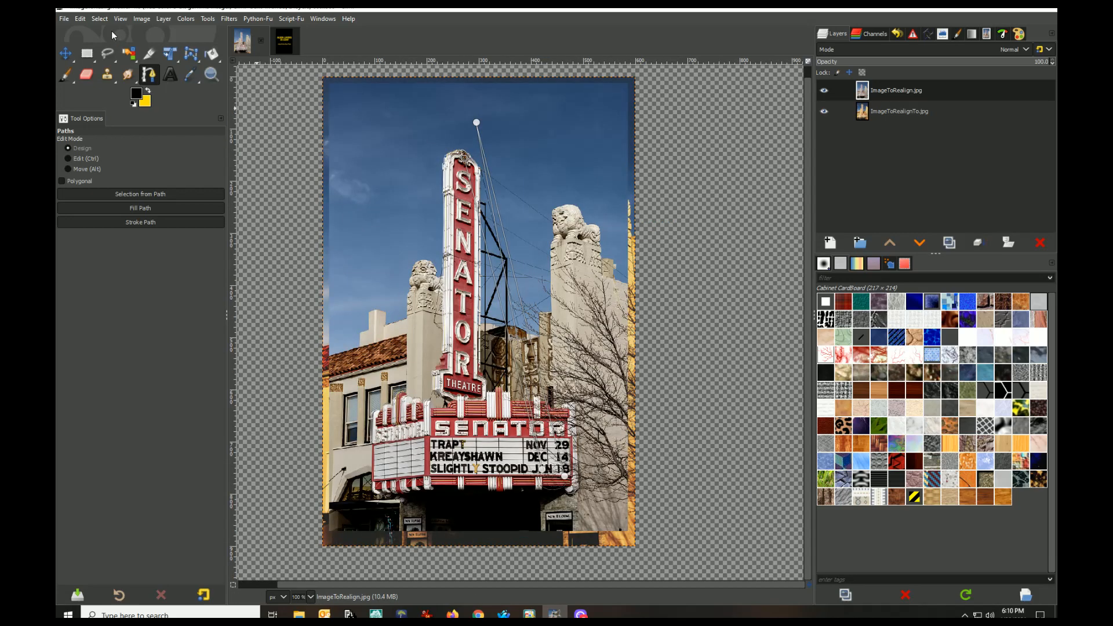
pyautogui.click(162, 19)
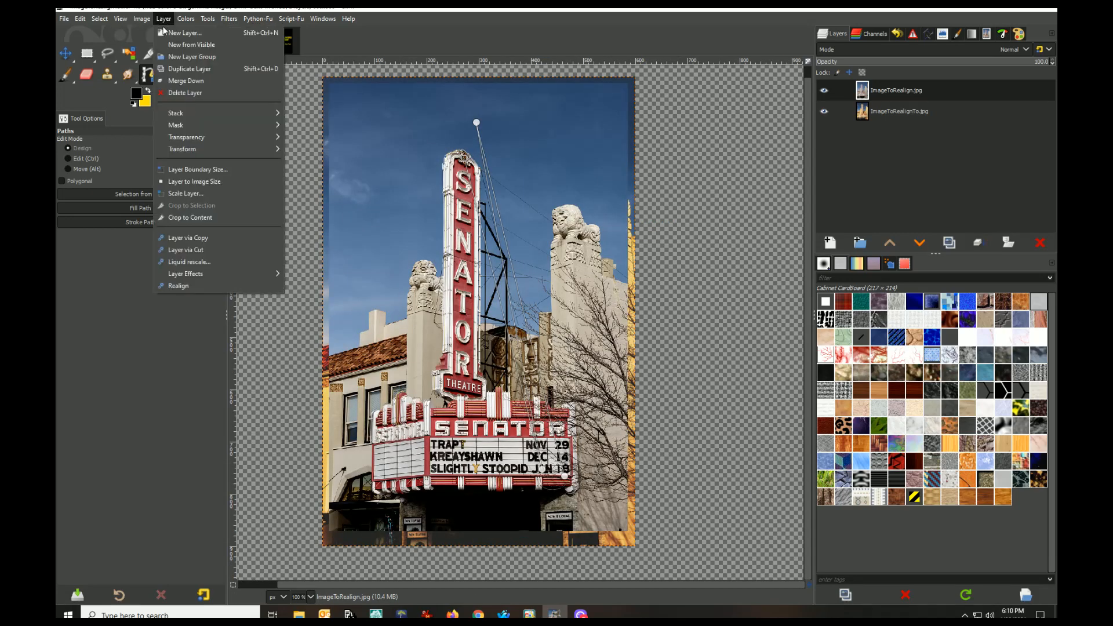
pyautogui.click(187, 288)
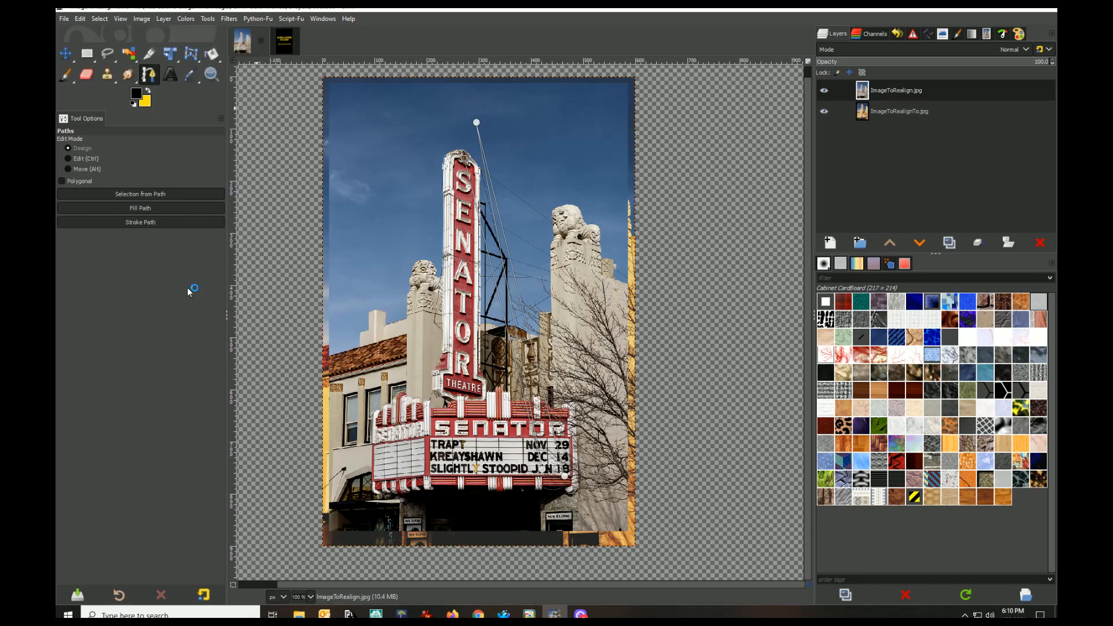
pyautogui.press('ctrl')
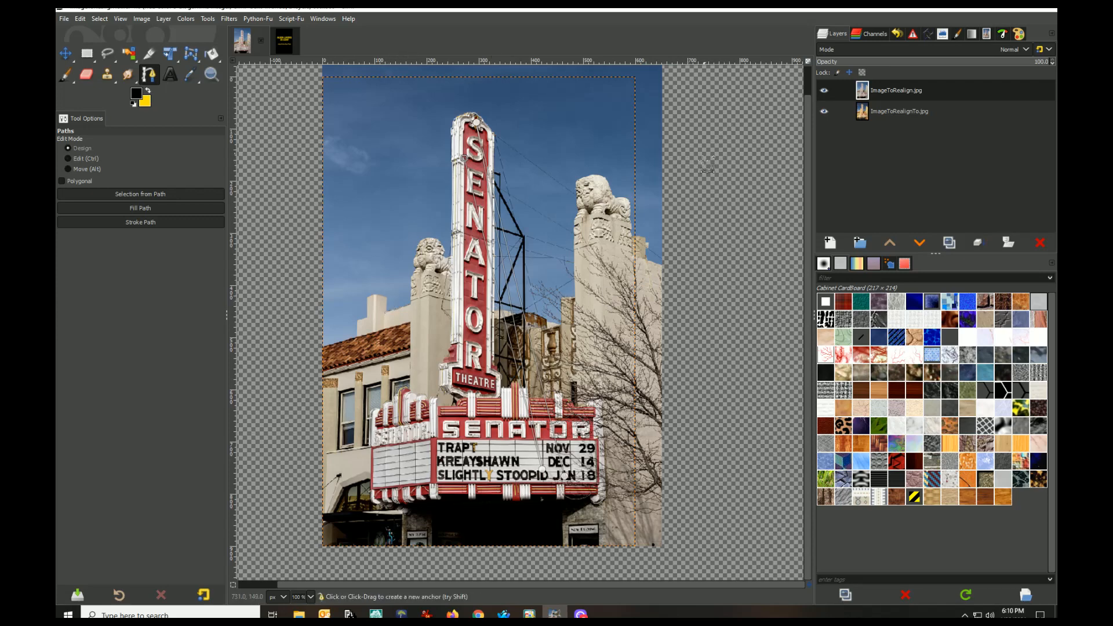
pyautogui.scroll(1, 806, 125)
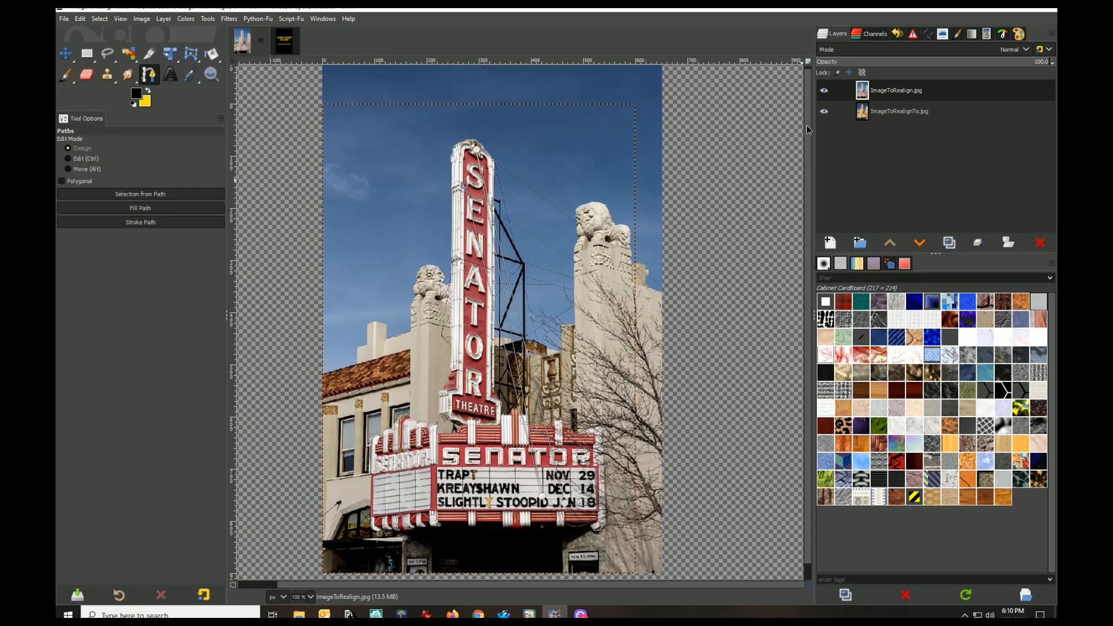
pyautogui.click(119, 18)
pyautogui.click(126, 44)
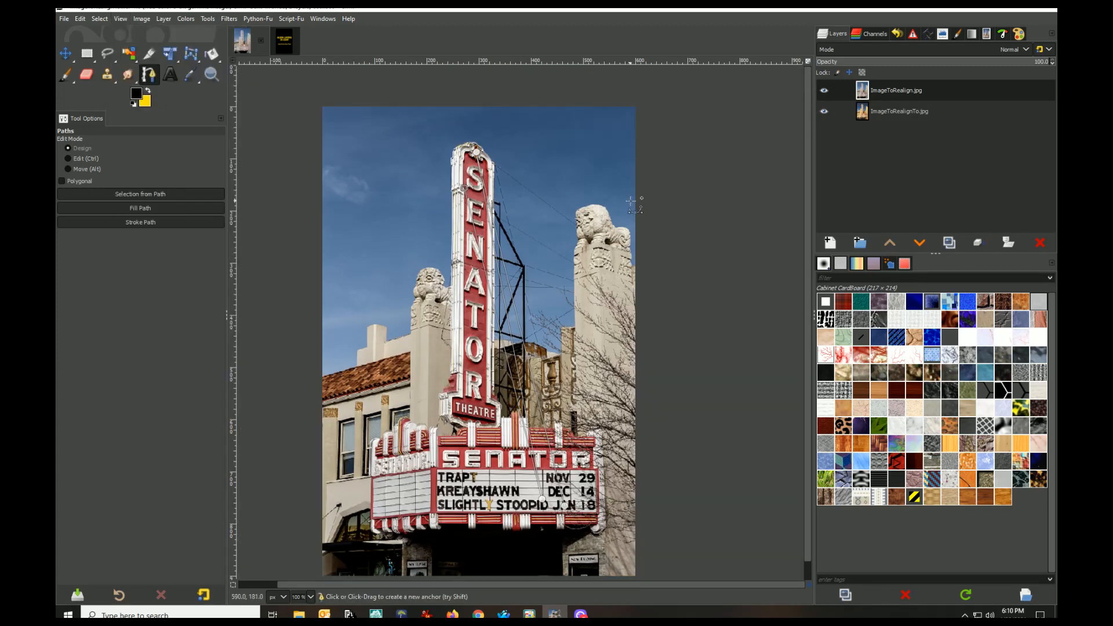
# Step: Vary the ImageToRealign.jpg layer's opacity between 0 and 100 to check its alignment with the layer below, ending at about 48
pyautogui.click(934, 65)
pyautogui.moveTo(876, 65); pyautogui.dragTo(812, 70)
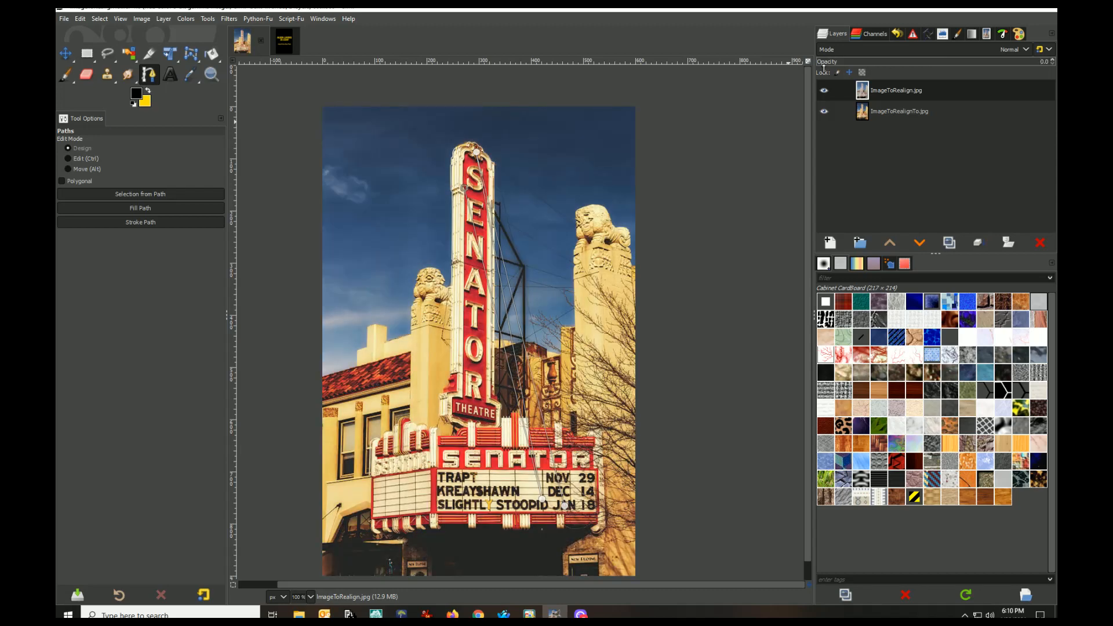
pyautogui.moveTo(971, 61); pyautogui.dragTo(1035, 61)
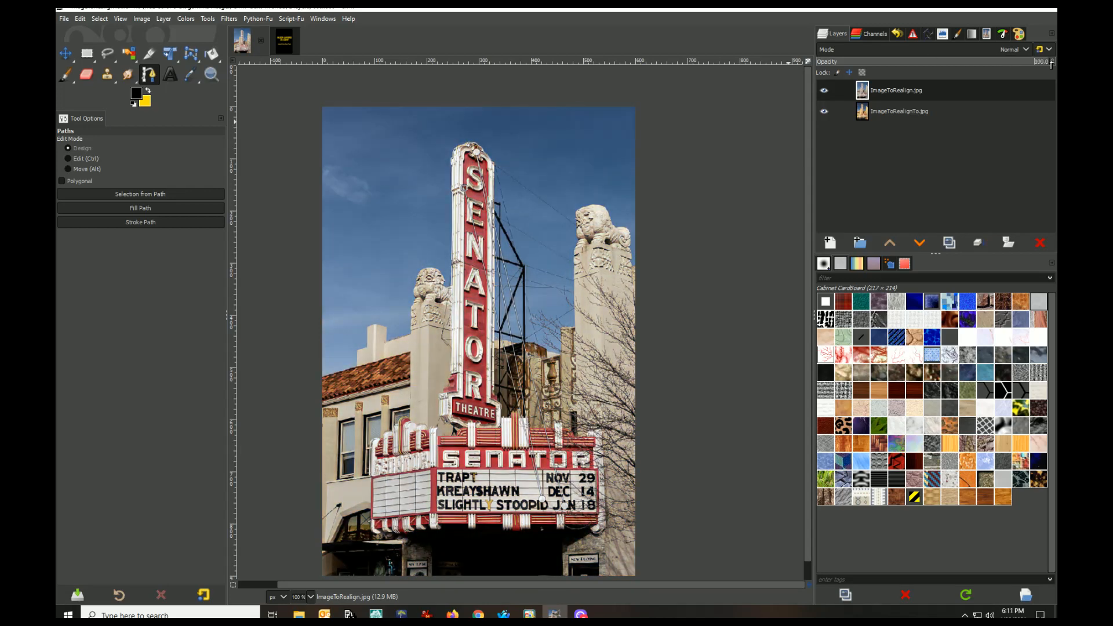
pyautogui.click(894, 67)
pyautogui.moveTo(894, 68); pyautogui.dragTo(1036, 69)
pyautogui.click(902, 69)
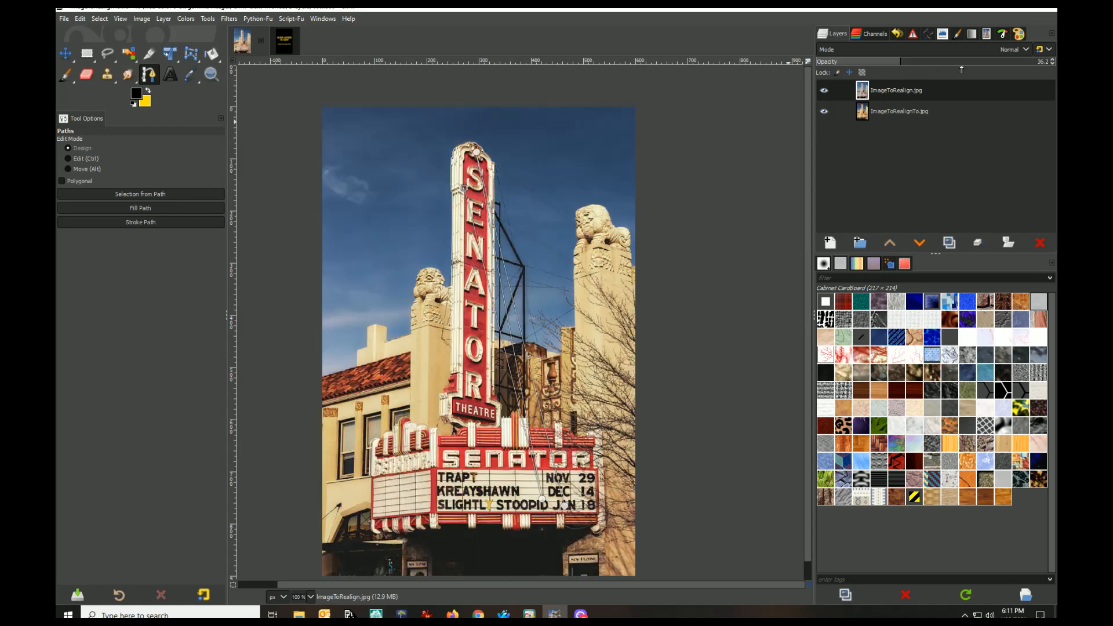
pyautogui.click(917, 67)
pyautogui.click(929, 66)
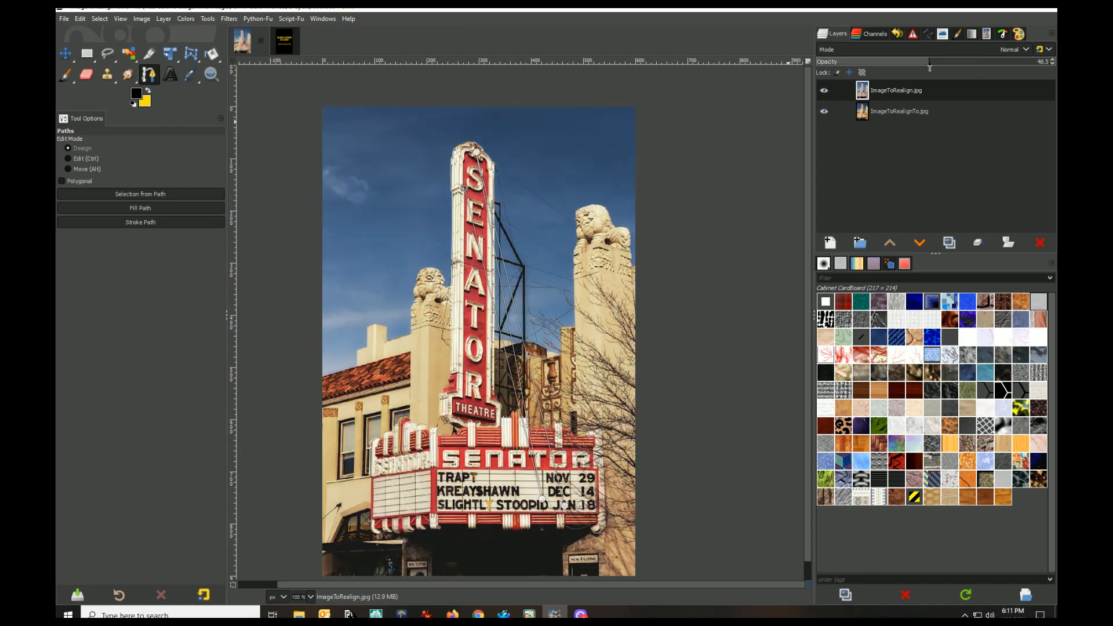